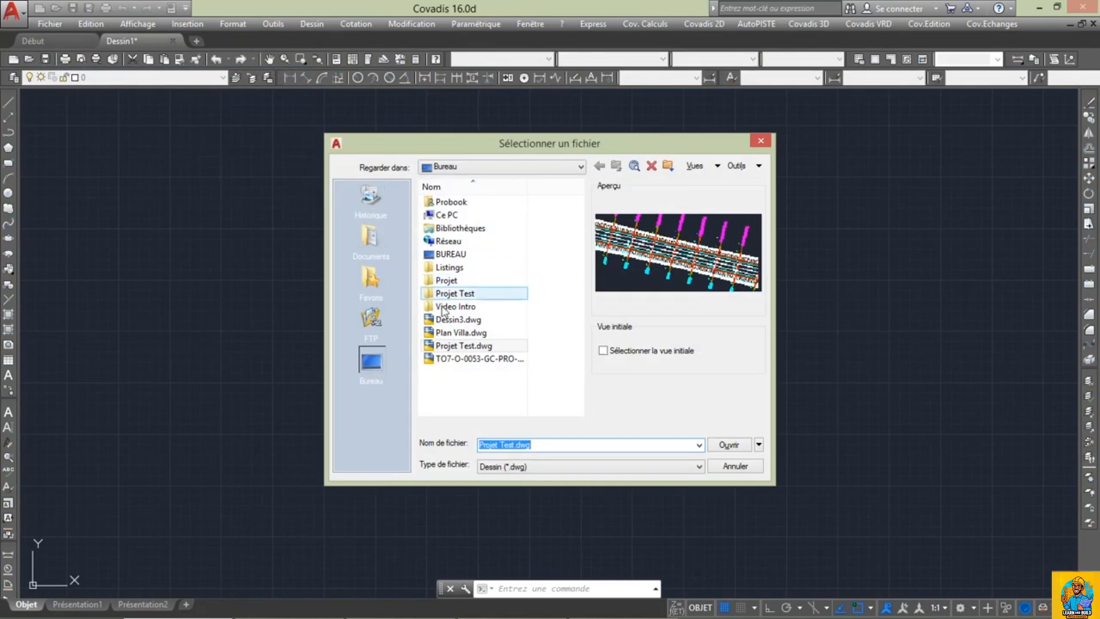
Step: Open the drawing Projet Test.dwg from the Bureau folder
left_click(473, 347)
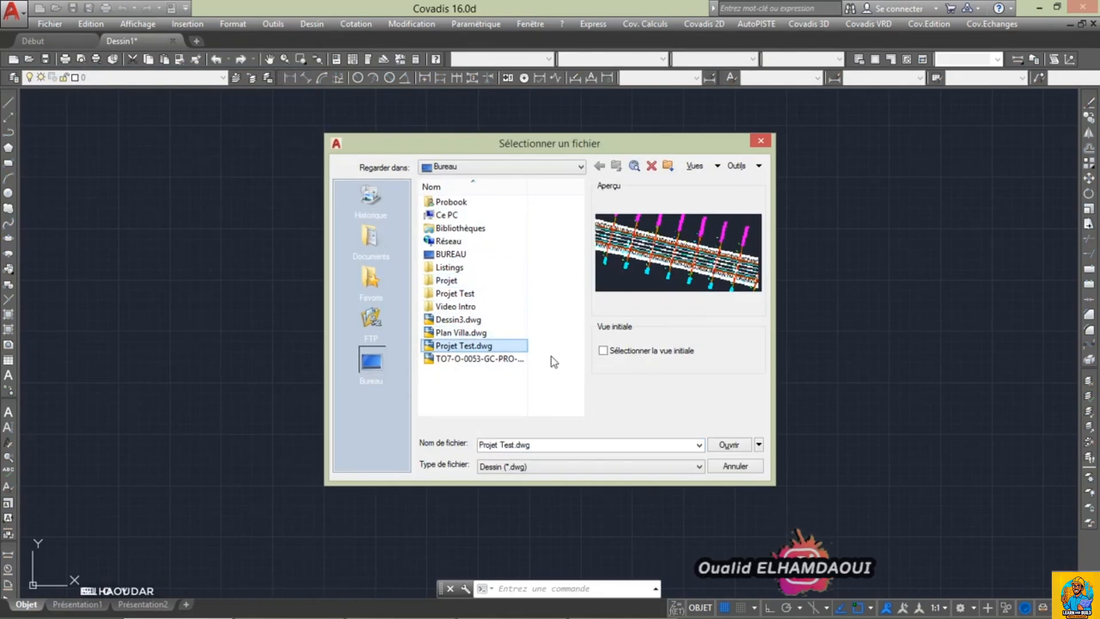
left_click(728, 445)
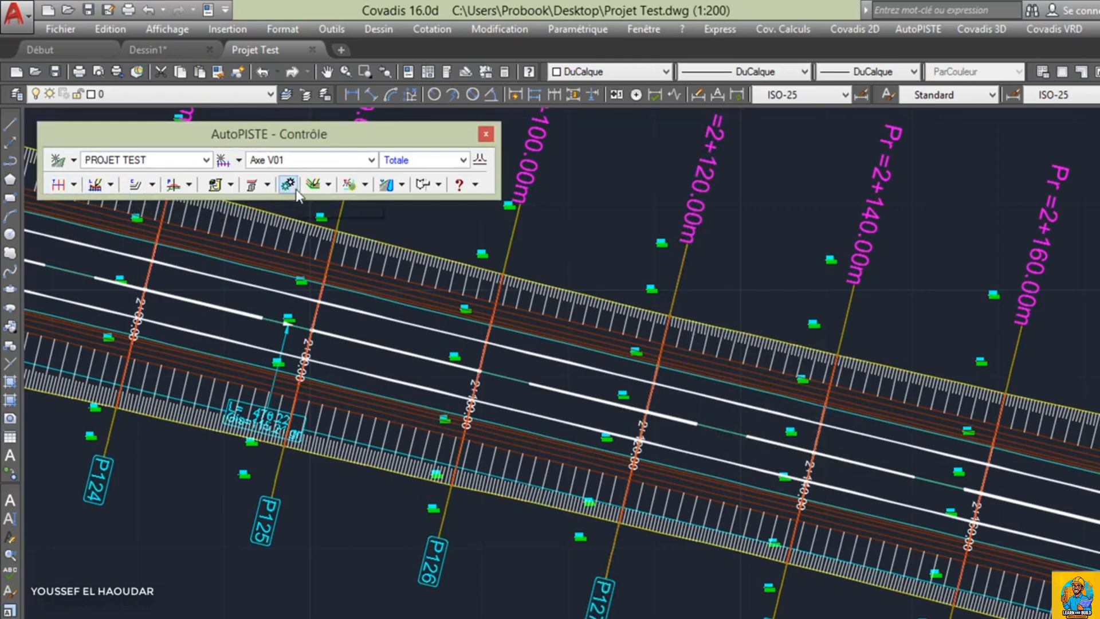
Step: Generate the Tracé combiné sheets for Axe V01 over the Totale zone, from profile P01 to P214, keeping the plan view and long profile options
left_click(328, 183)
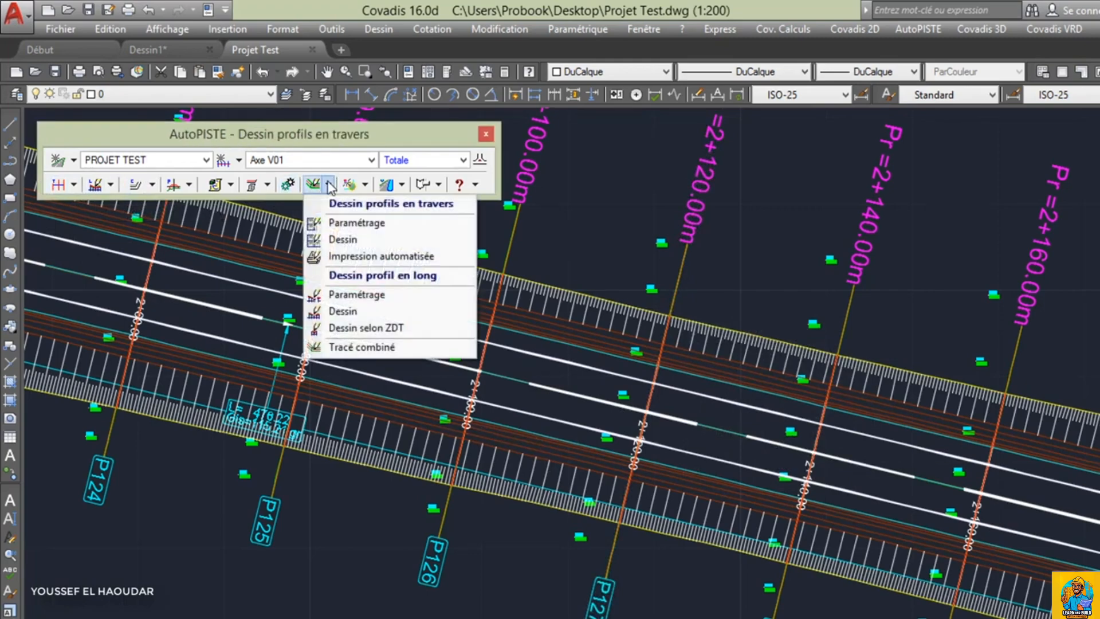
left_click(397, 344)
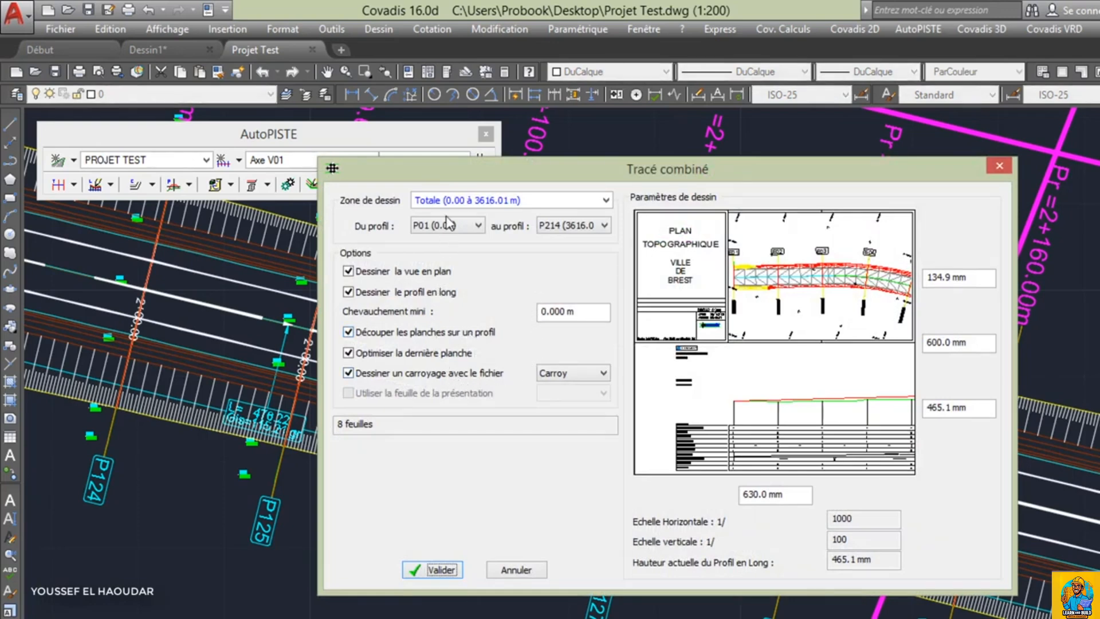
left_click(457, 201)
left_click(457, 203)
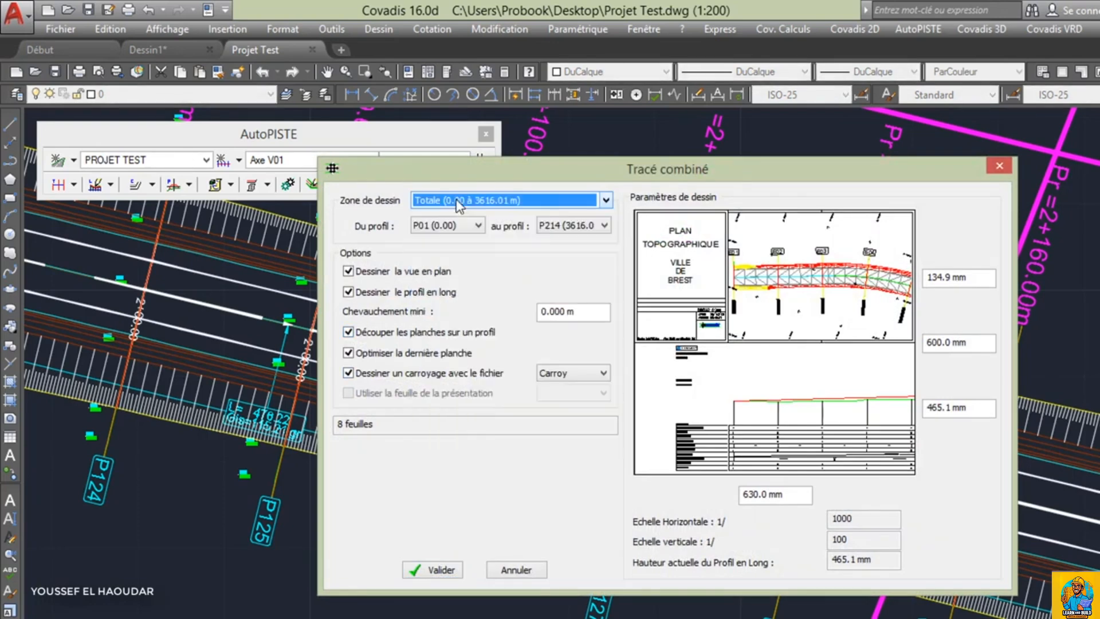
left_click(456, 228)
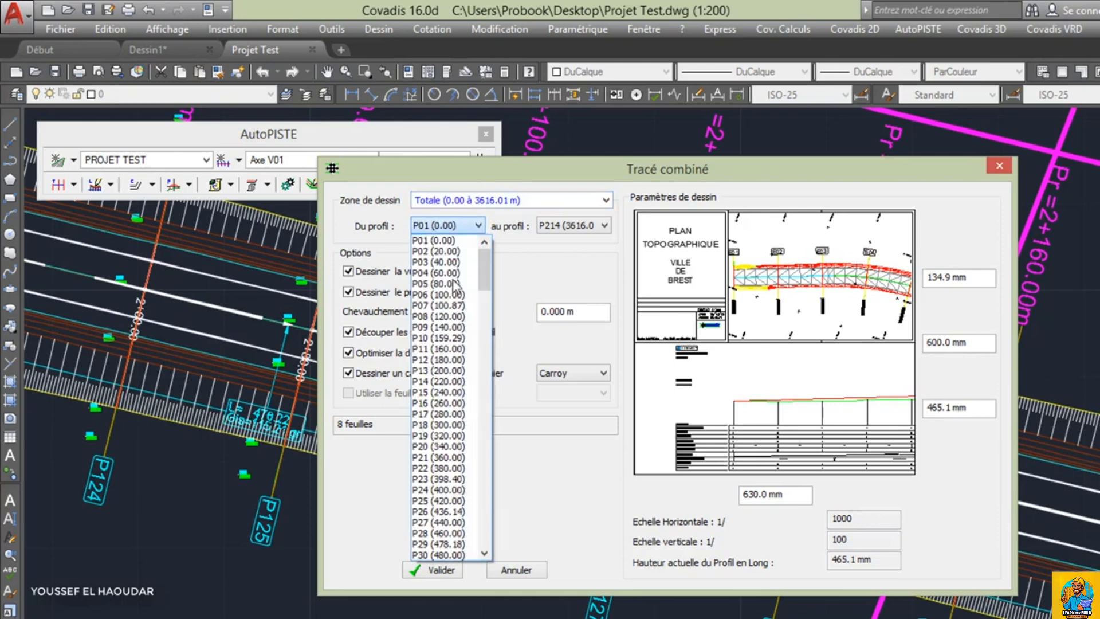
left_click(573, 228)
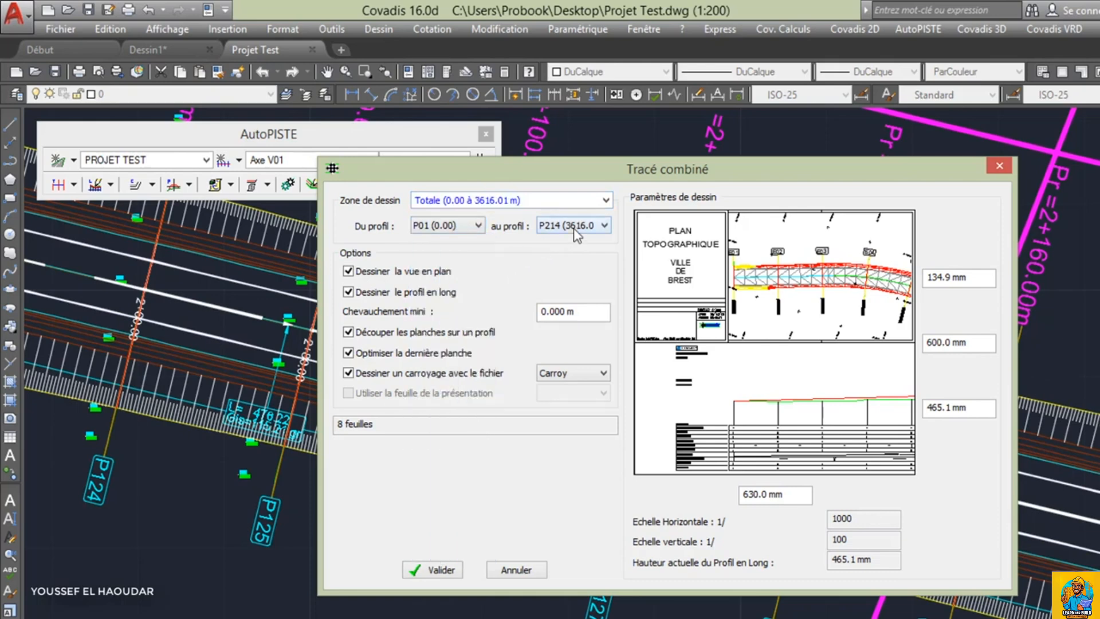
left_click(573, 228)
left_click(588, 229)
left_click(445, 569)
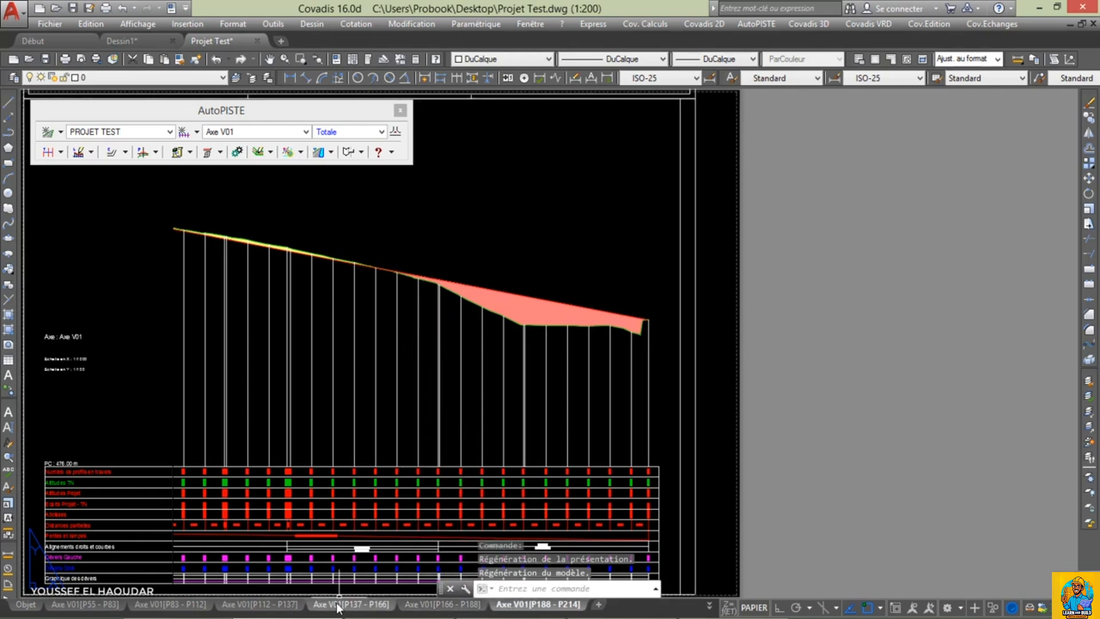
Step: On layout Axe V01[P55 - P83], stretch the plan viewport and the profile frame's upper edge straight down to fit inside the sheet
left_click(113, 605)
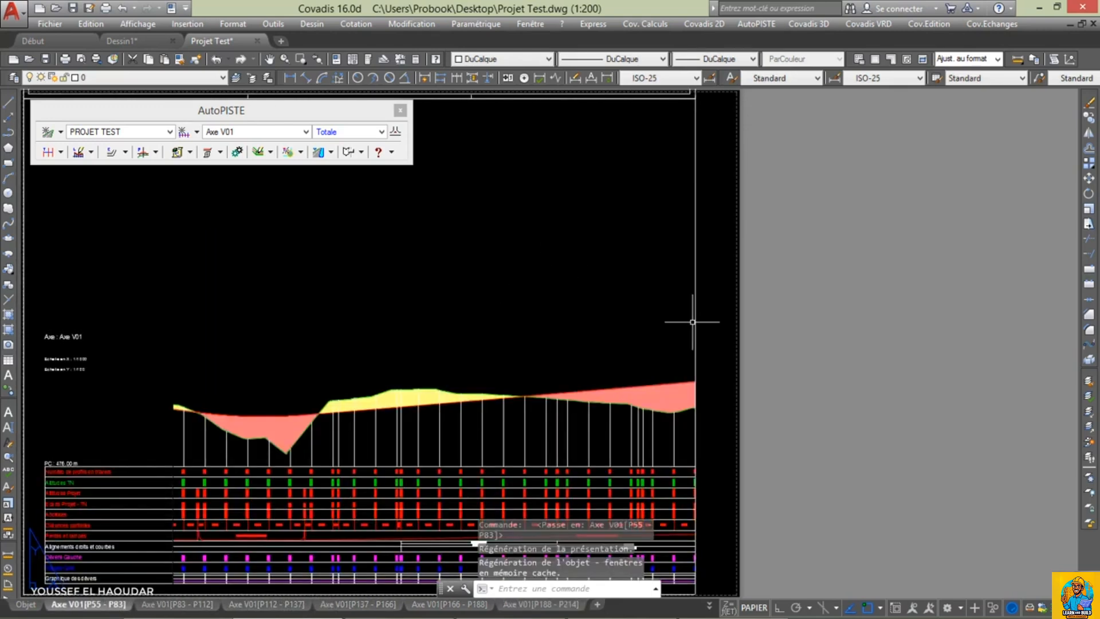
scroll(765, 375, "down", 3)
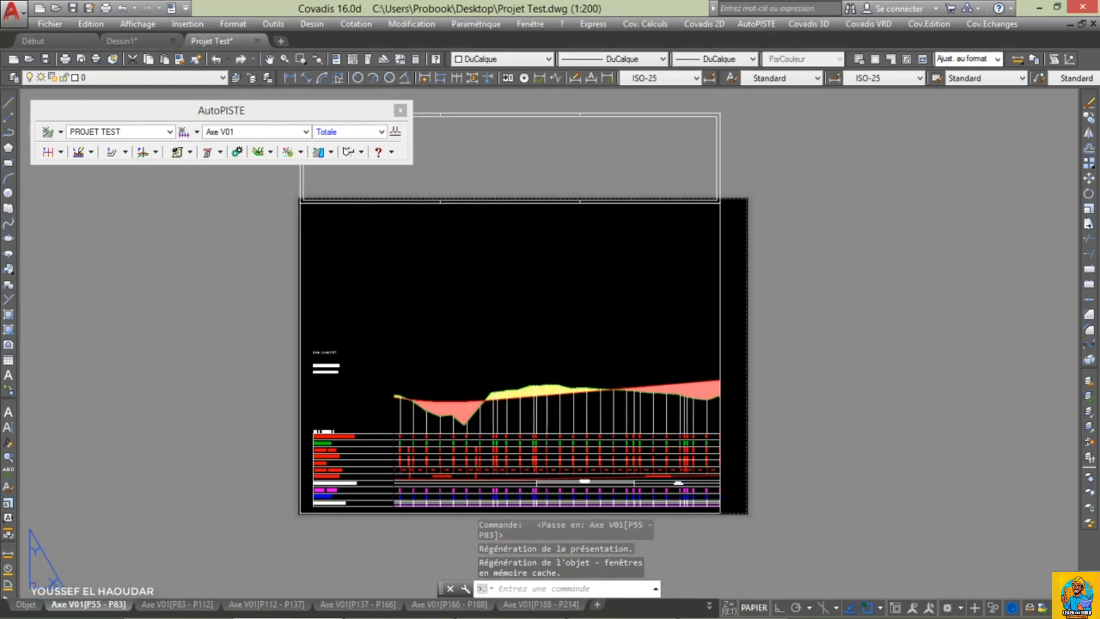
scroll(727, 369, "down", 2)
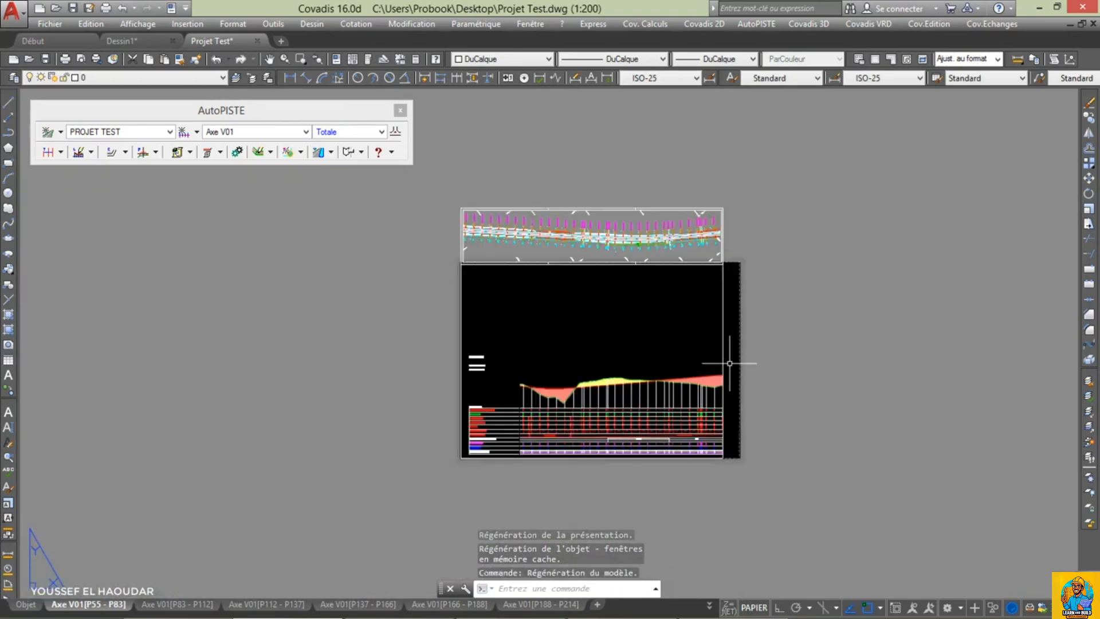
left_click(749, 176)
left_click(418, 275)
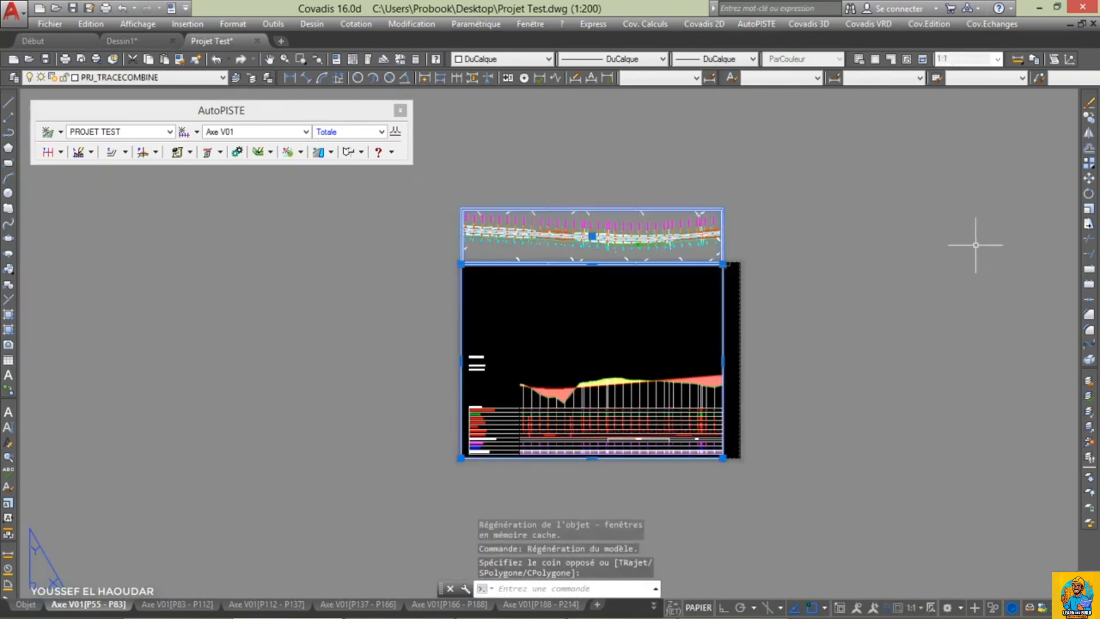
left_click(1088, 228)
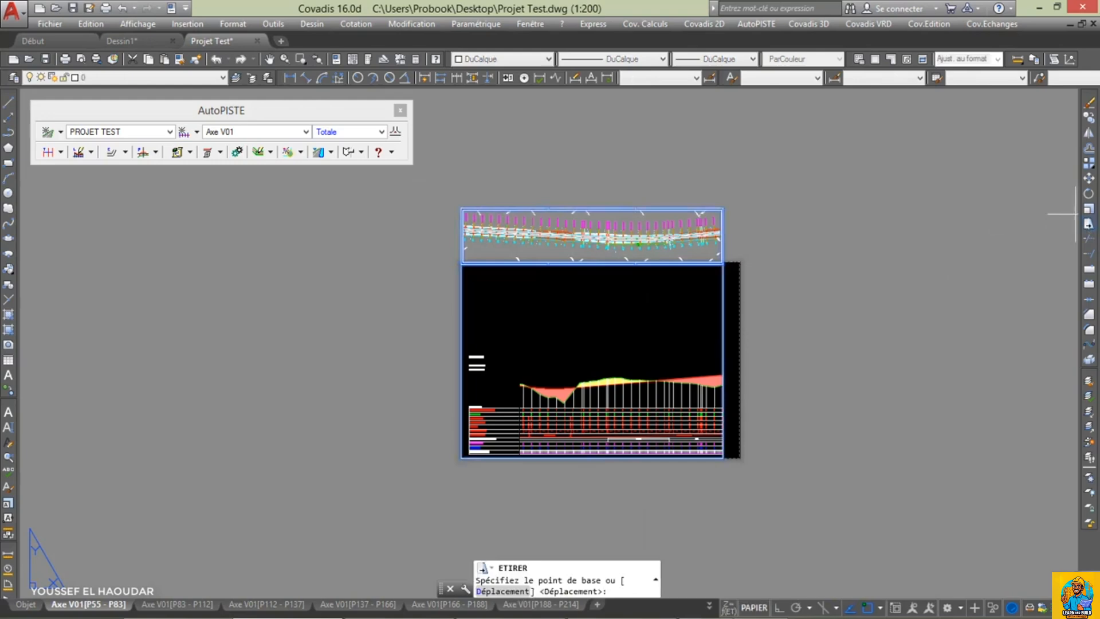
left_click(749, 209)
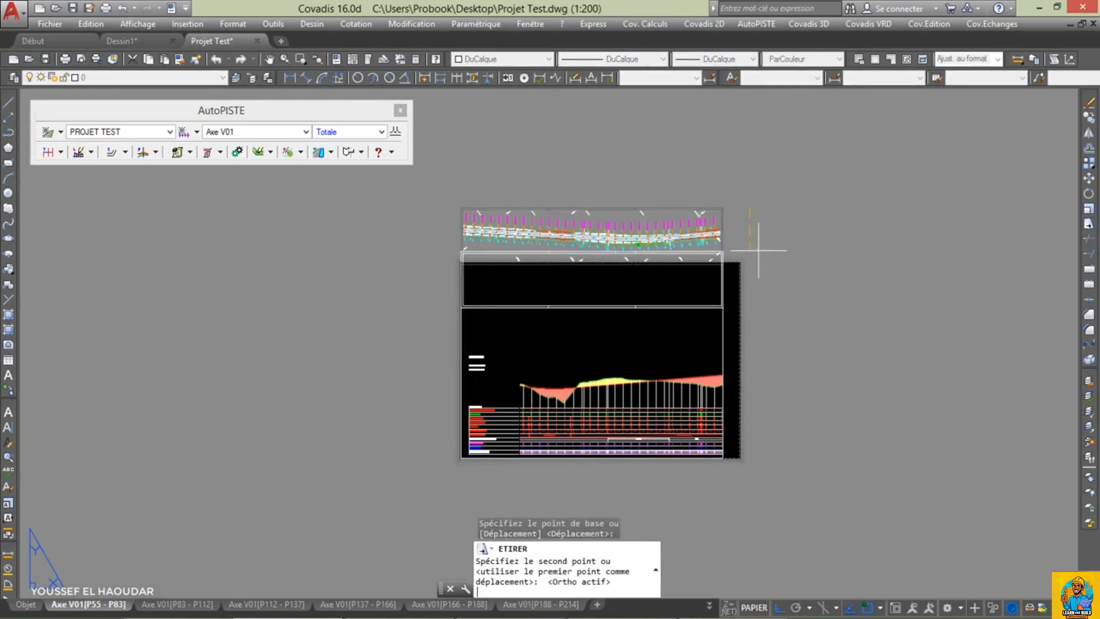
left_click(764, 265)
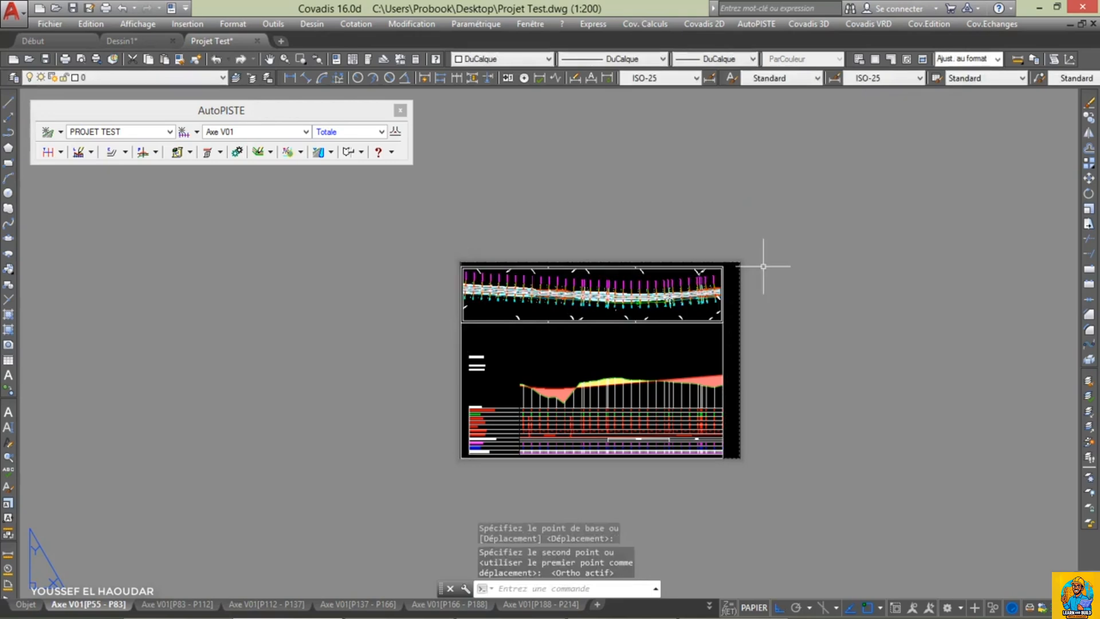
Step: On layout Axe V01[P83 - P112], stretch the plan viewport and the profile frame's upper edge straight down into the sheet
left_click(177, 604)
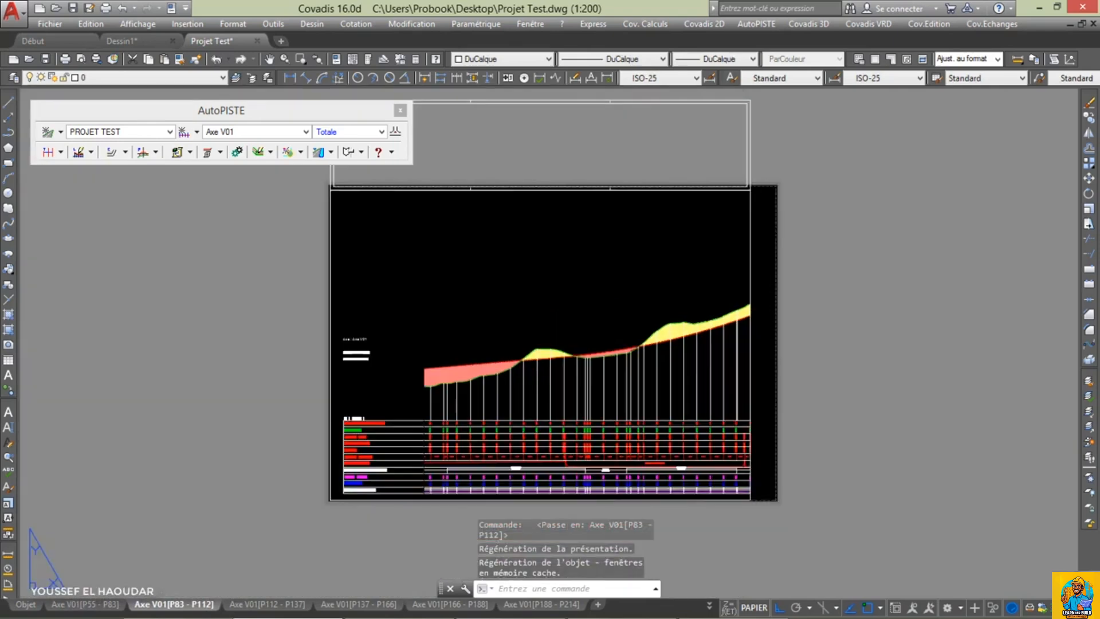
scroll(848, 352, "down", 3)
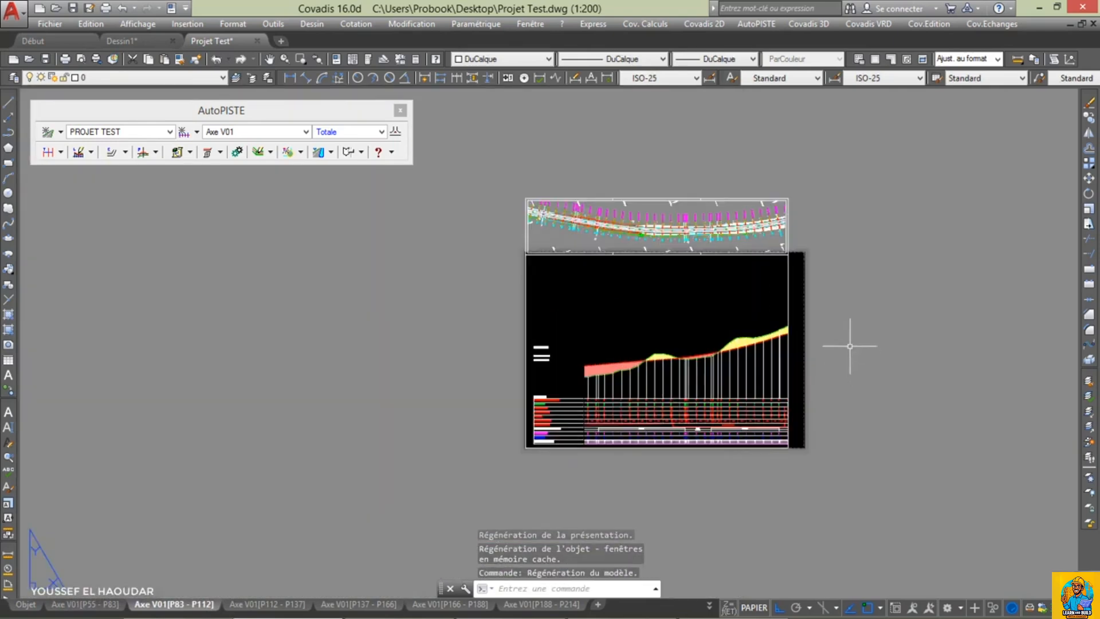
left_click(817, 178)
left_click(466, 277)
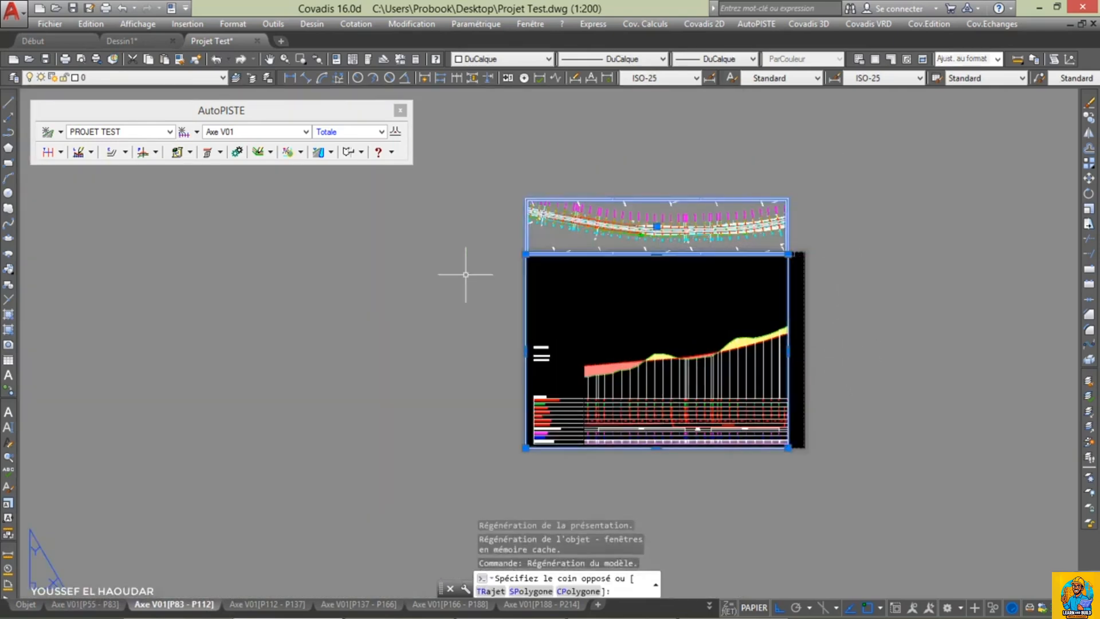
left_click(1089, 224)
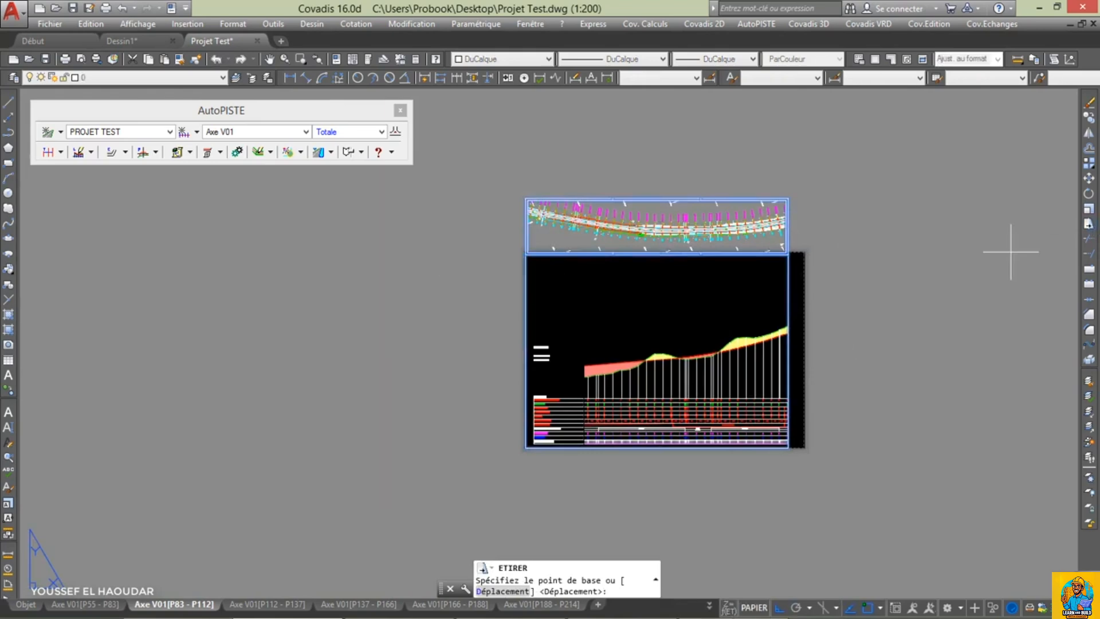
left_click(890, 187)
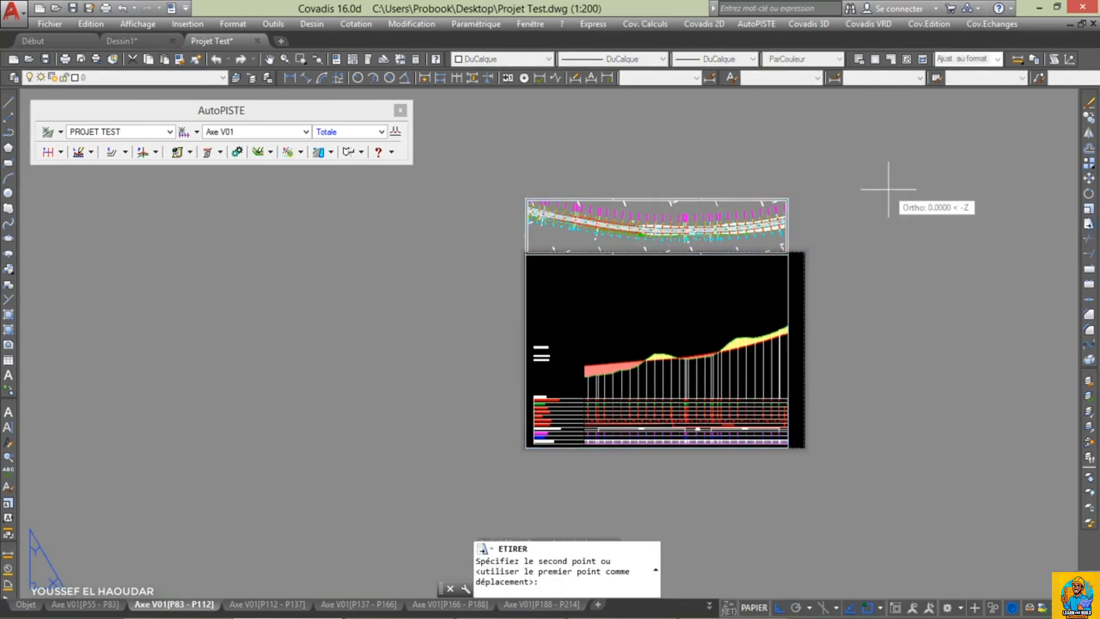
left_click(900, 251)
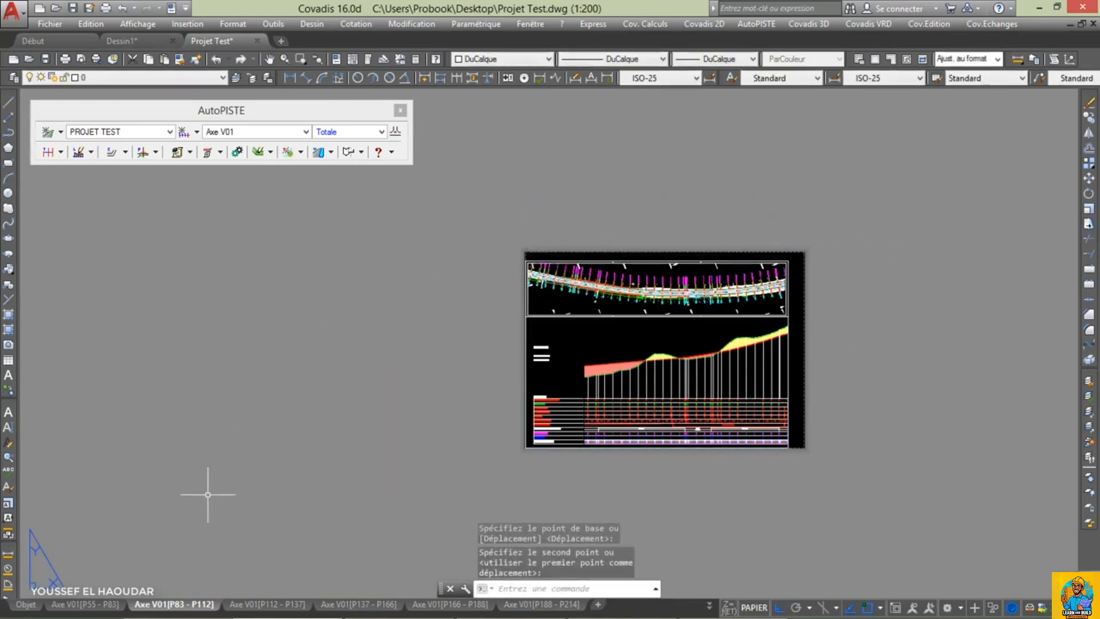
Step: Open the plot settings of layout Axe V01[P112 - P137] and choose the HP DesignJet T520 36in V4 plotter
left_click(286, 604)
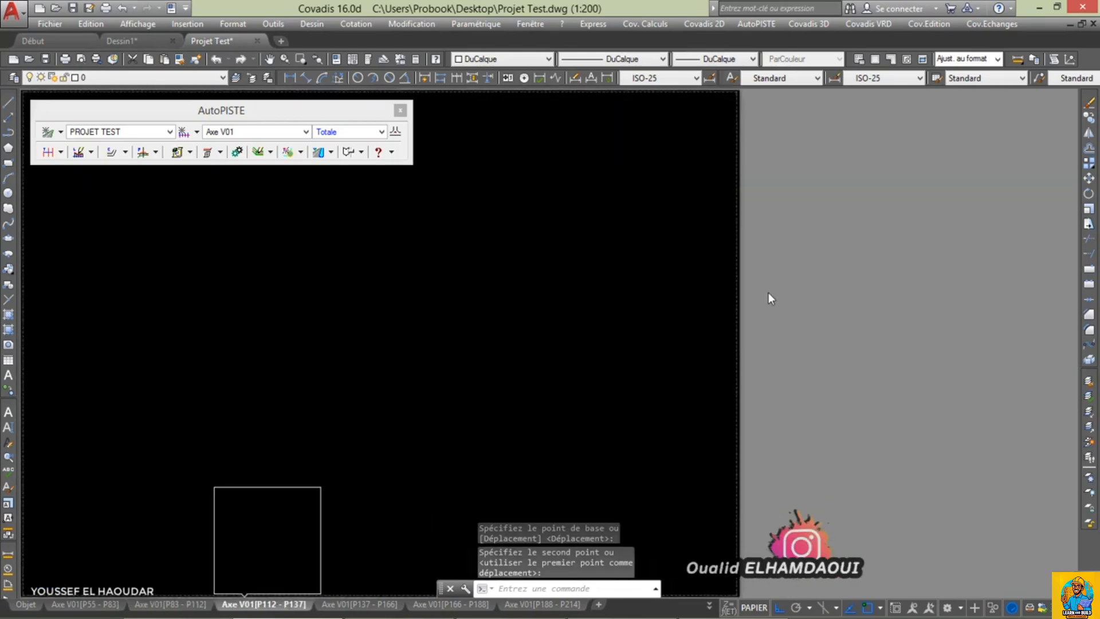
scroll(768, 293, "down", 2)
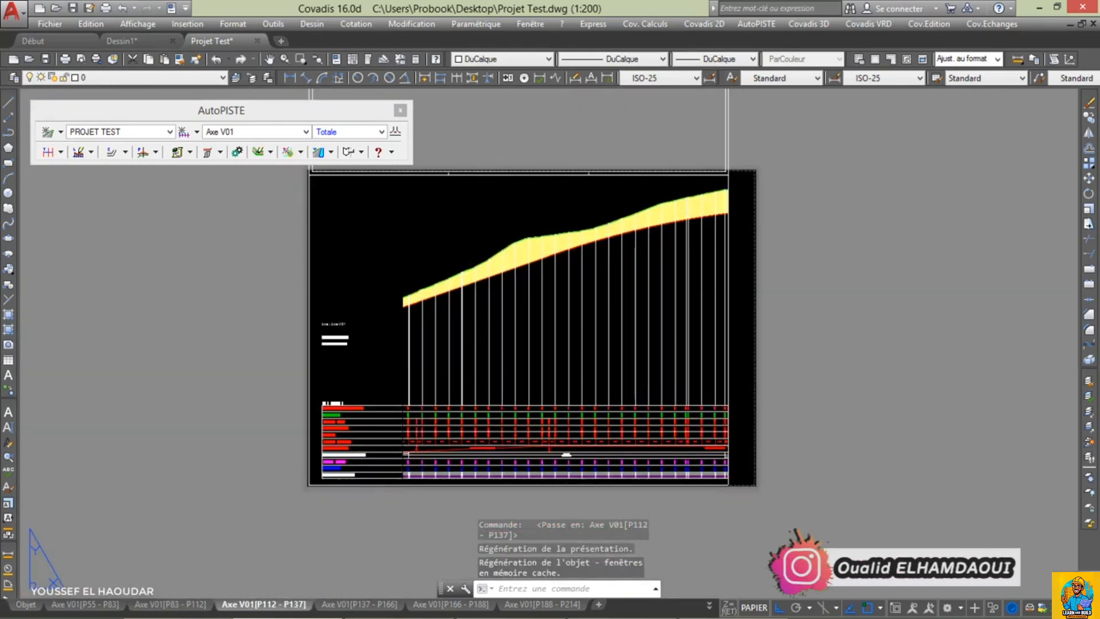
scroll(772, 361, "down", 2)
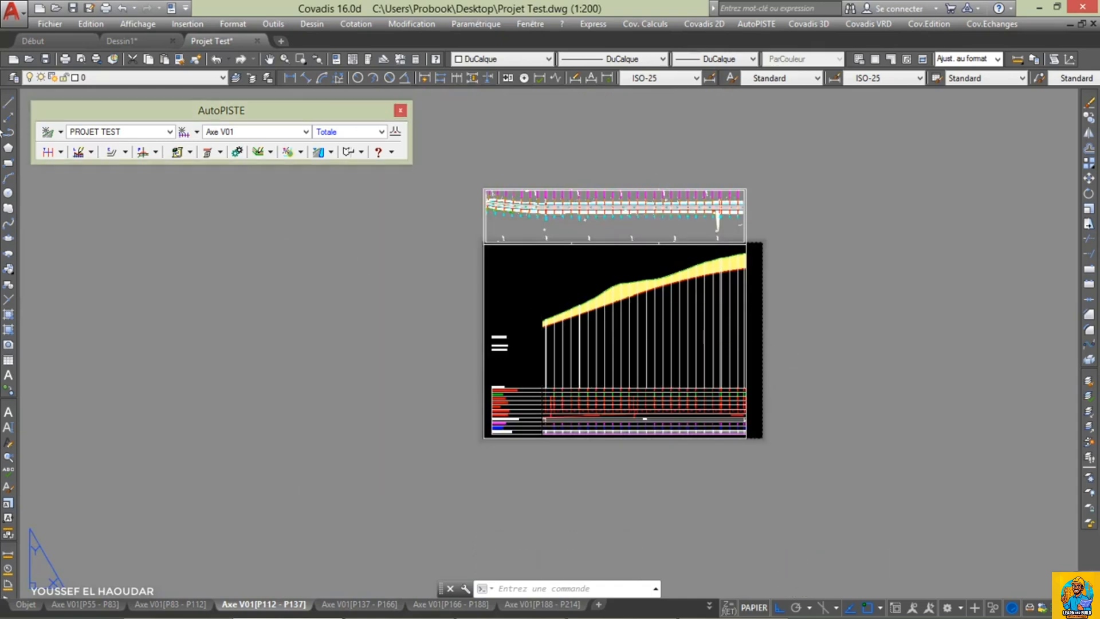
left_click(50, 25)
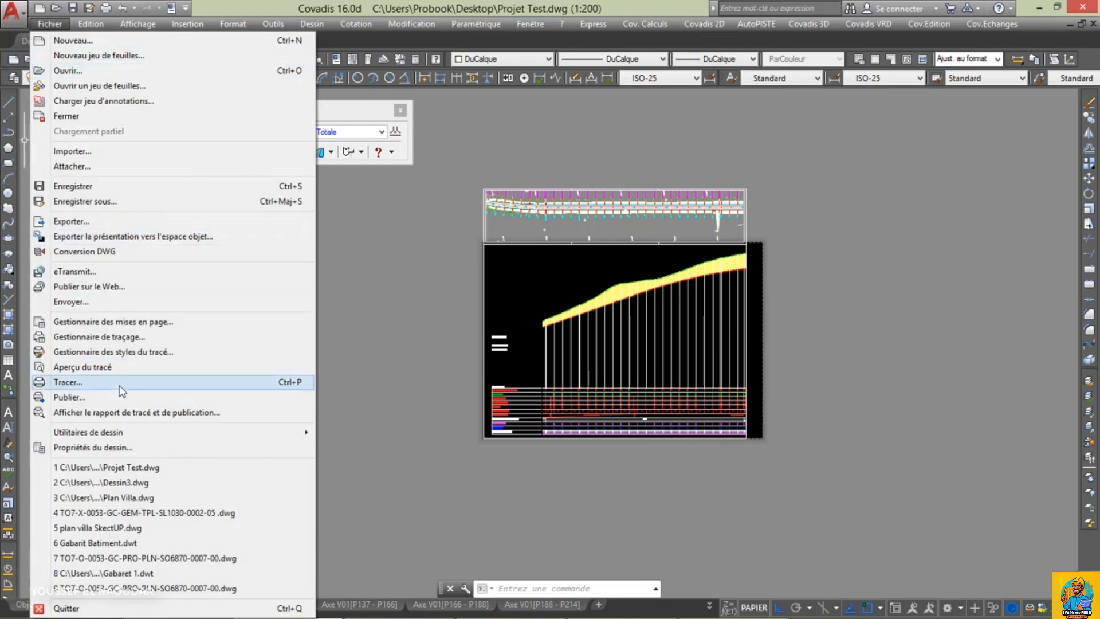
left_click(68, 382)
left_click(705, 183)
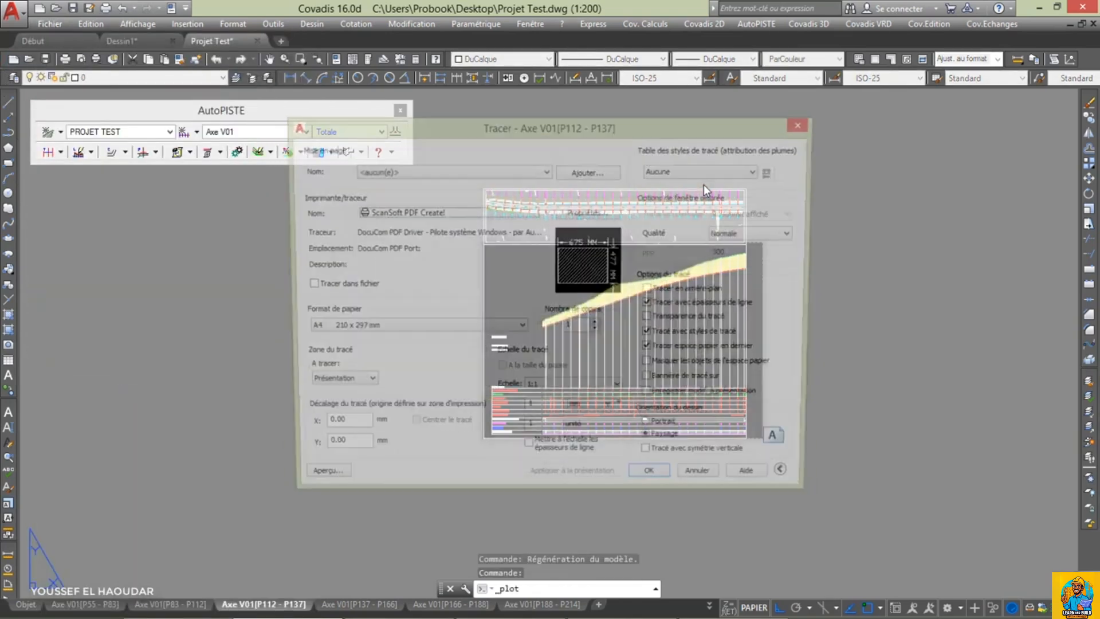
left_click(463, 211)
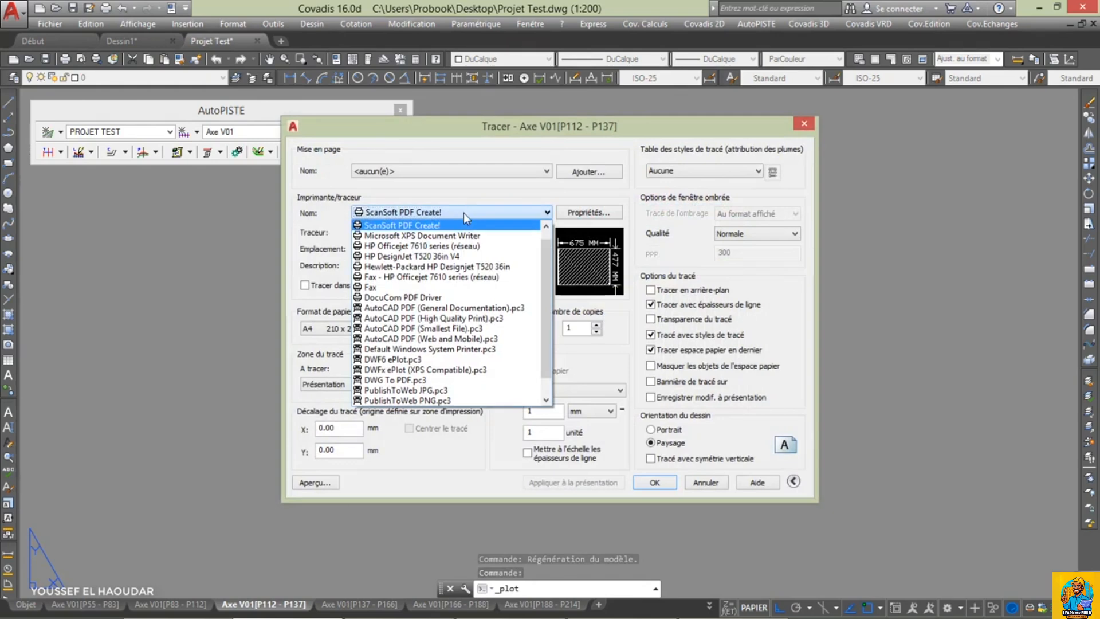
left_click(498, 257)
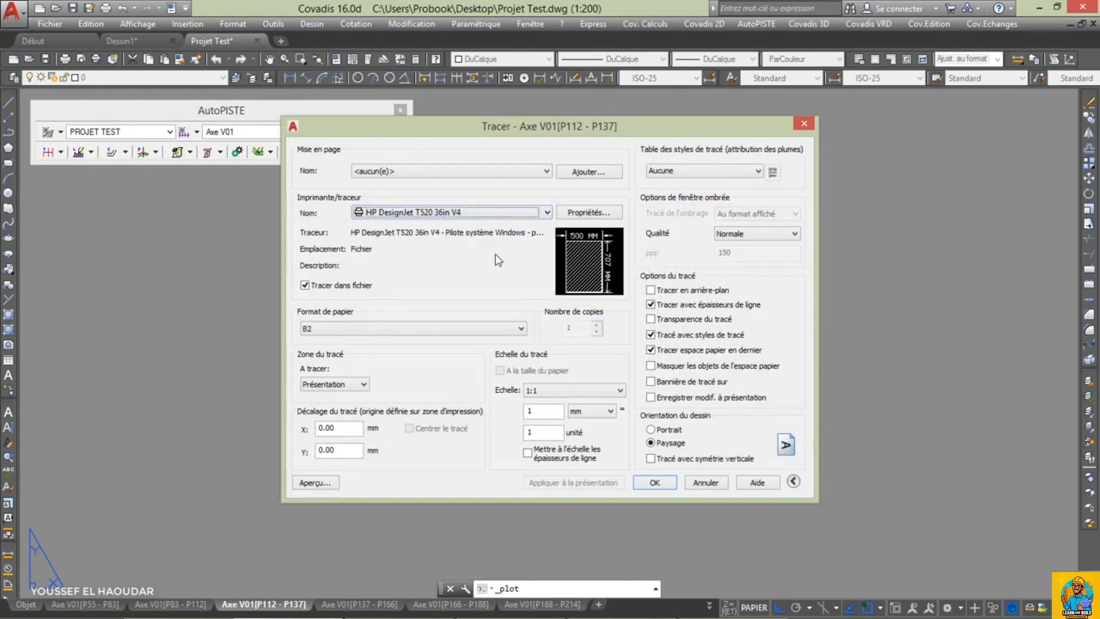
Step: Set the paper format to 670.00x670.00mm and apply the plot settings to the layout
left_click(487, 328)
scroll(520, 380, "up", 1)
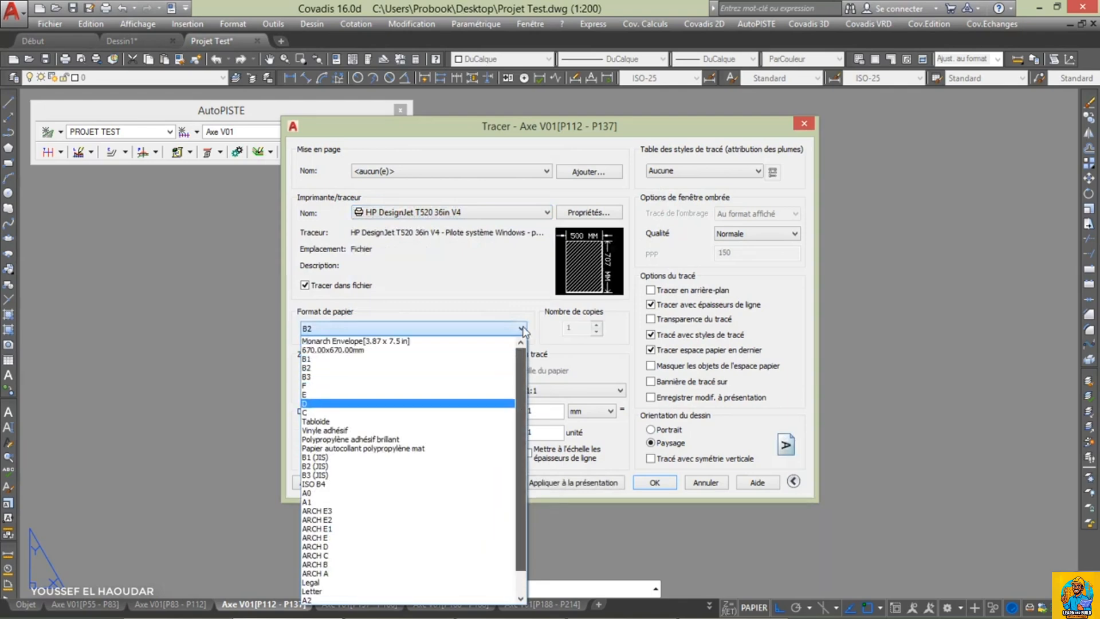
left_click(421, 351)
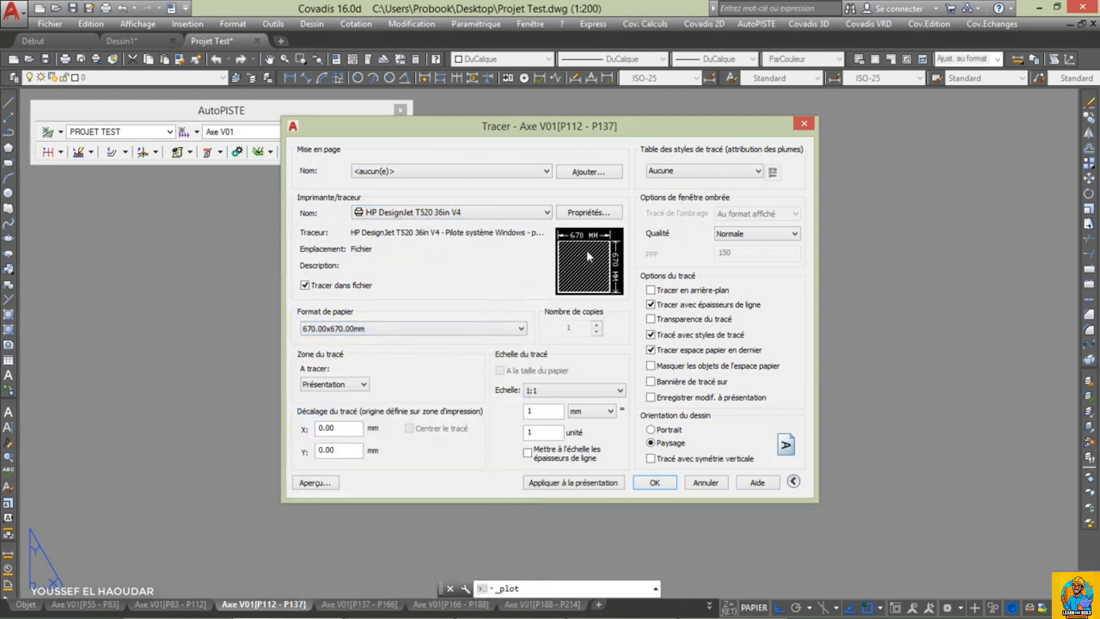
mouse_move(588, 248)
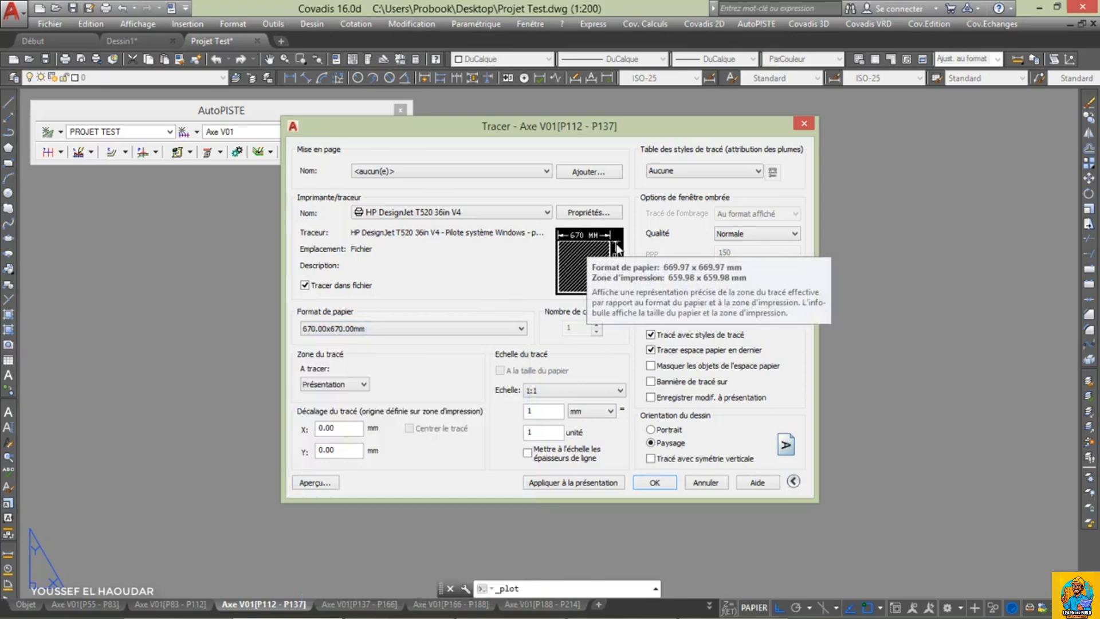
left_click(583, 482)
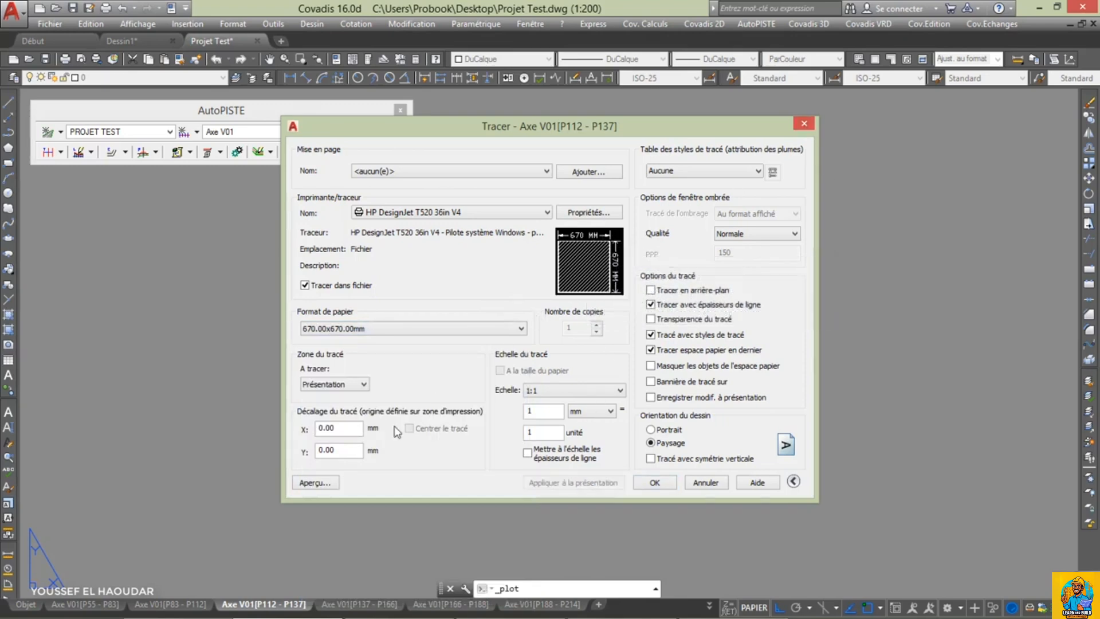
Step: Preview the plot of layout Axe V01[P112 - P137], then leave the plot settings and check how the drawing sits on the sheet
left_click(315, 482)
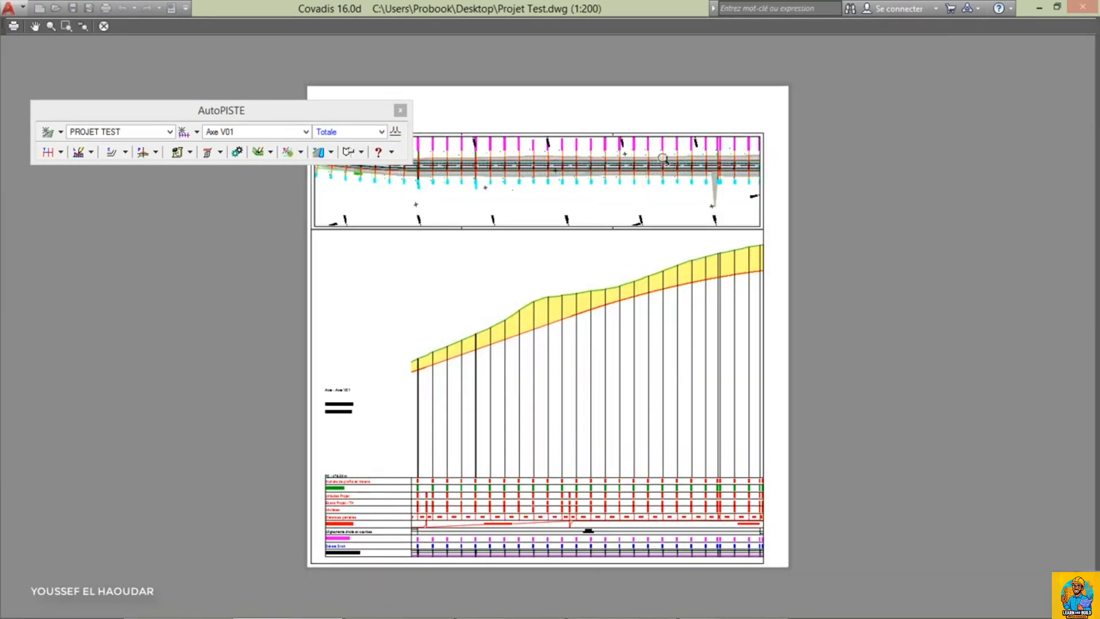
key("Escape")
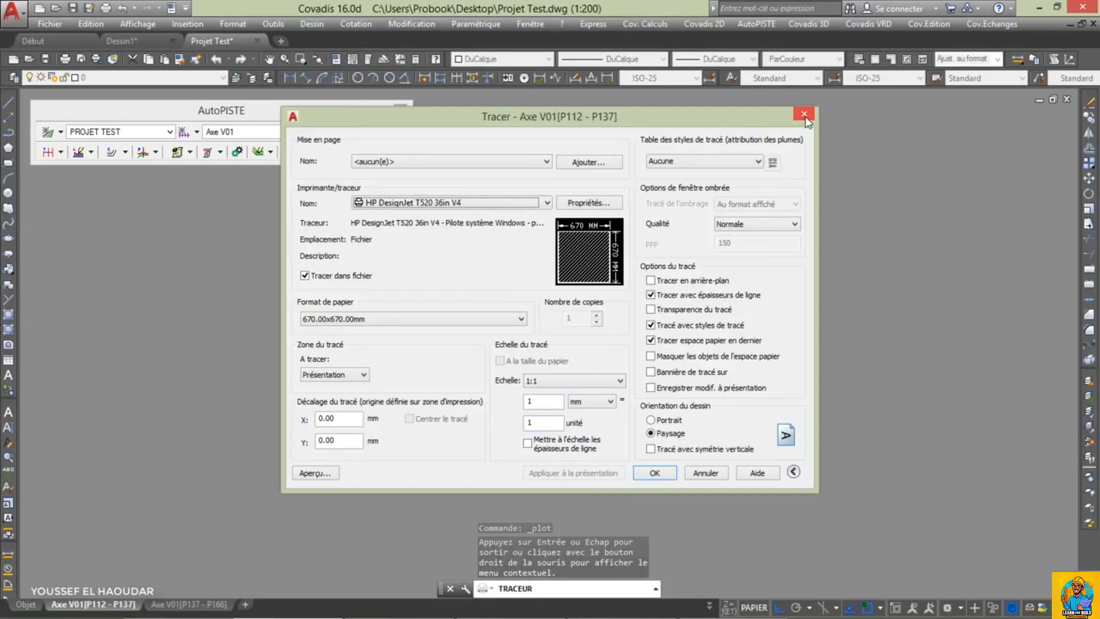
left_click(805, 115)
scroll(756, 290, "up", 3)
scroll(492, 304, "down", 2)
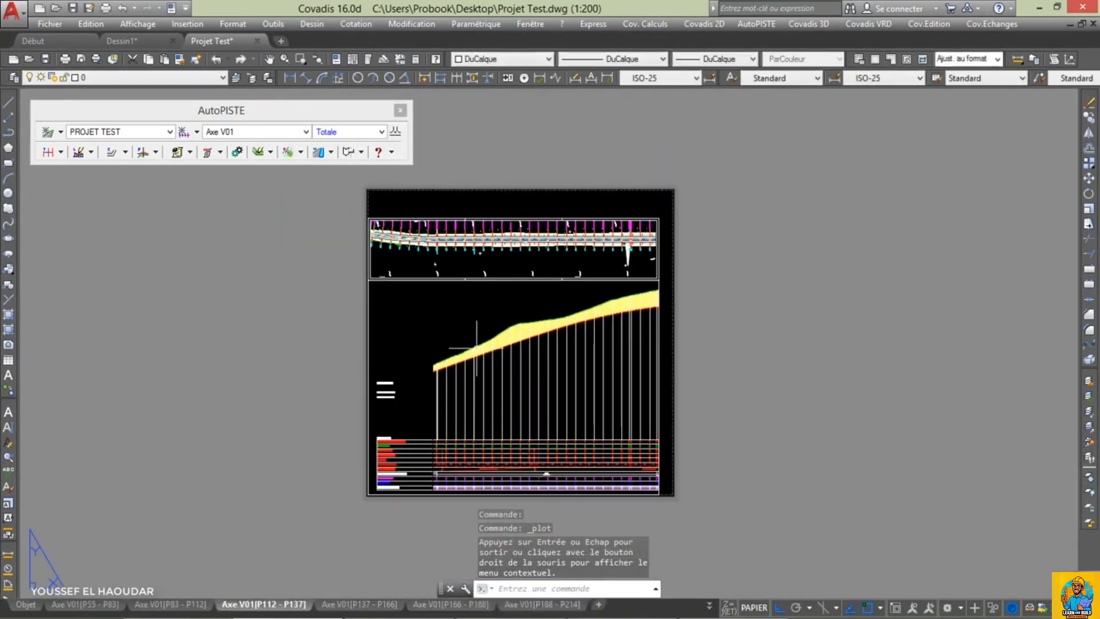
Step: Open the plot settings of layout Axe V01[P137 - P166] and choose the HP DesignJet T520 36in V4 plotter
left_click(390, 606)
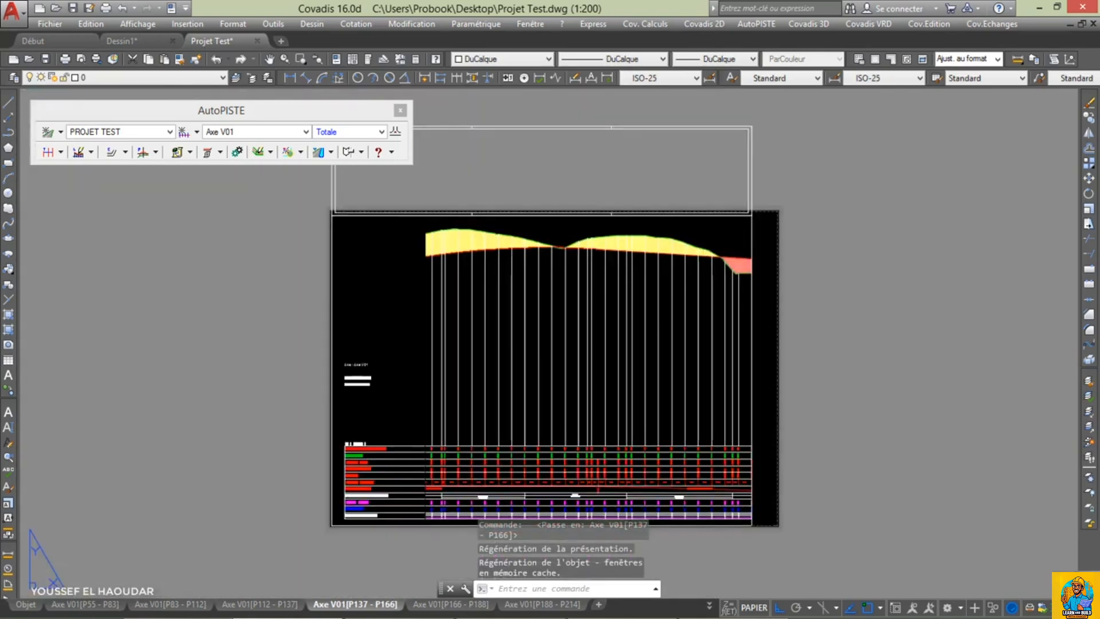
scroll(837, 464, "down", 2)
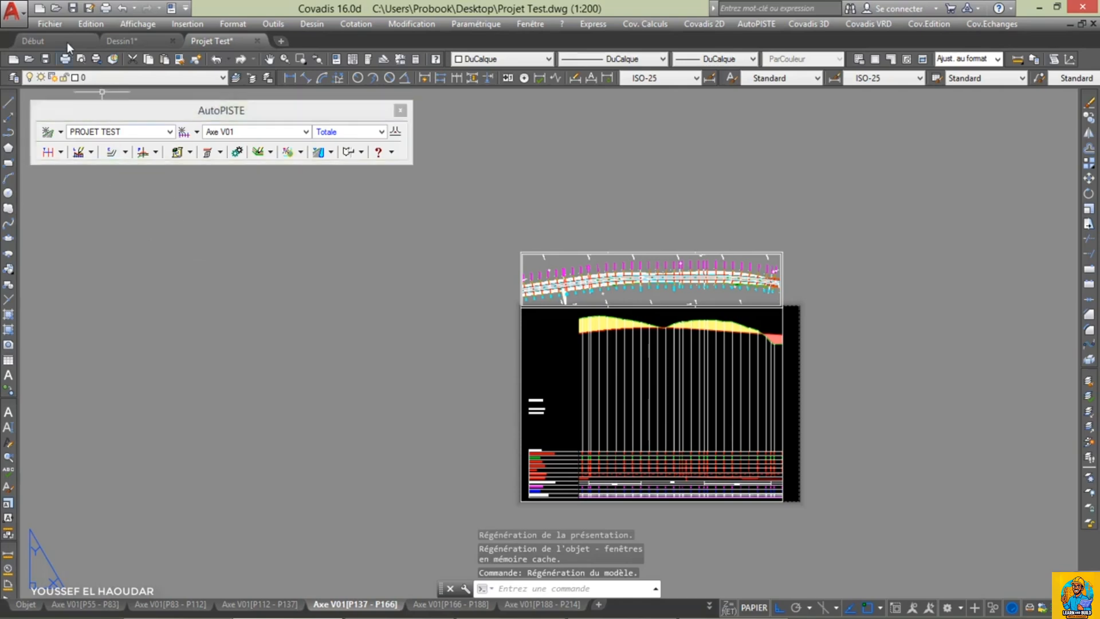
left_click(46, 23)
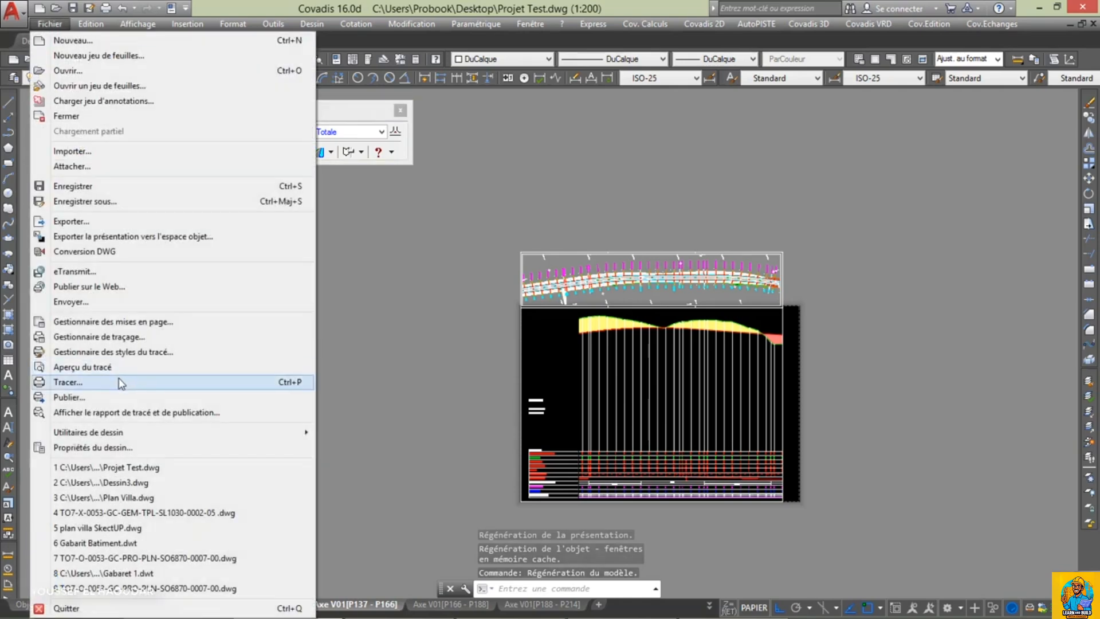
left_click(121, 383)
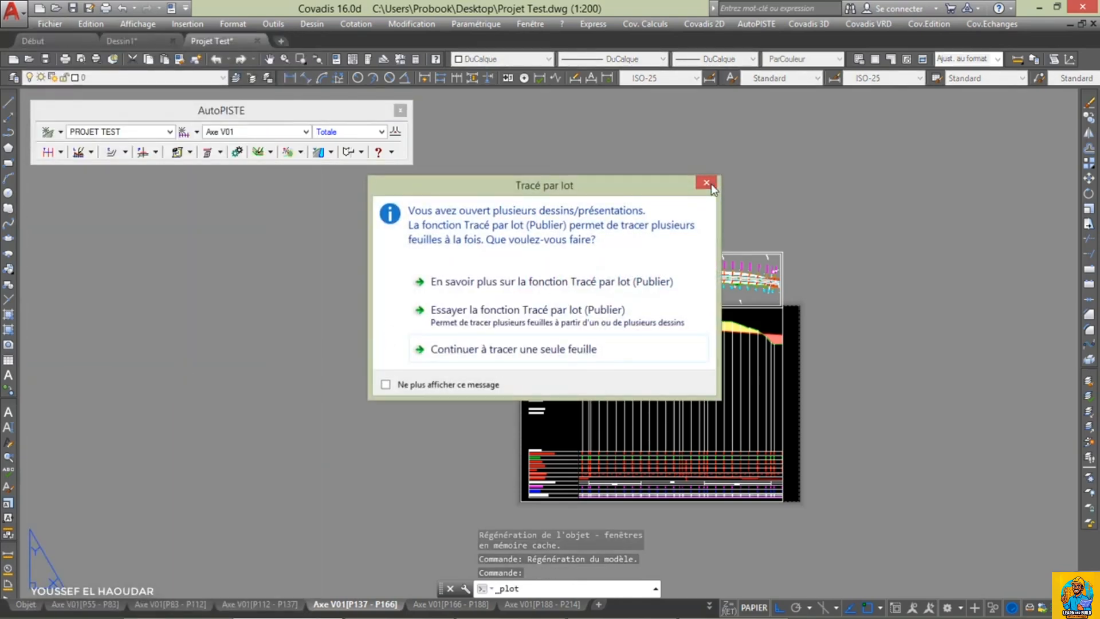
left_click(710, 183)
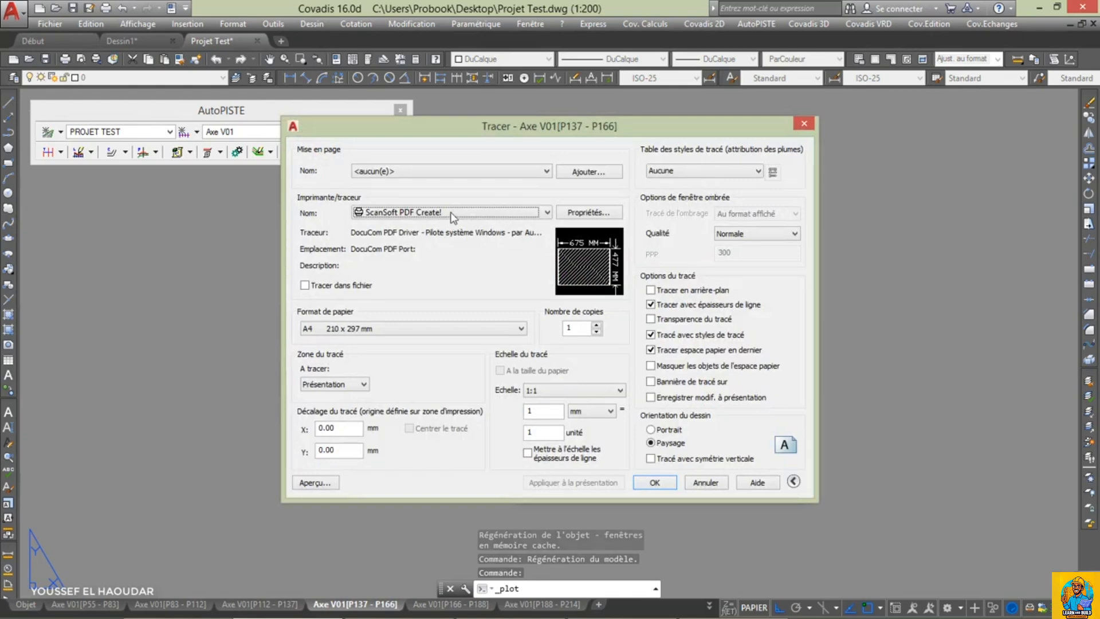
left_click(481, 212)
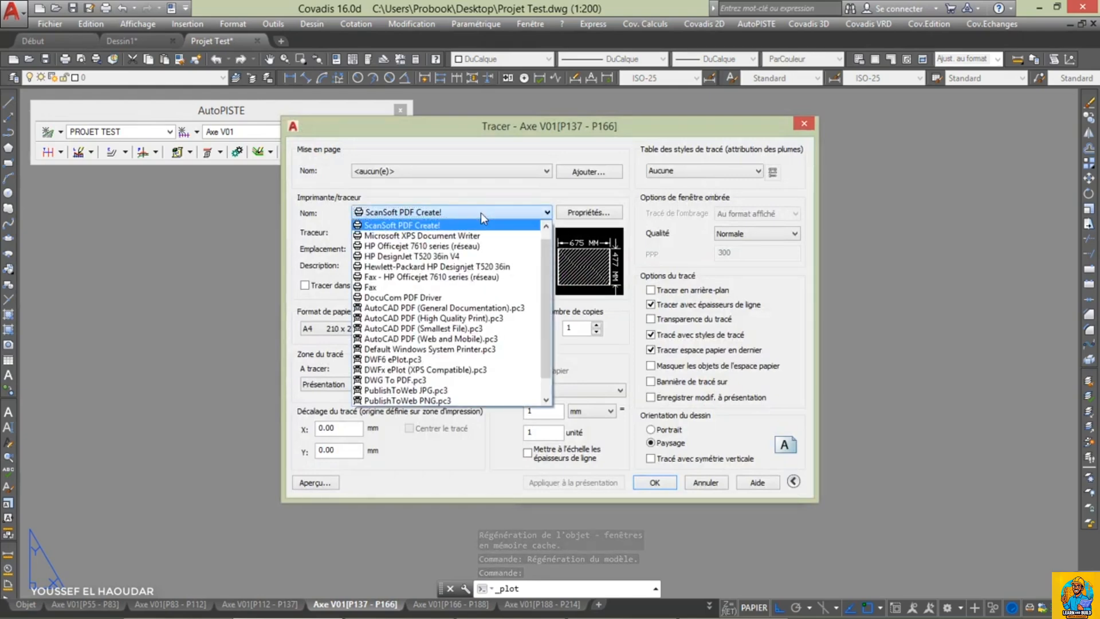
left_click(502, 261)
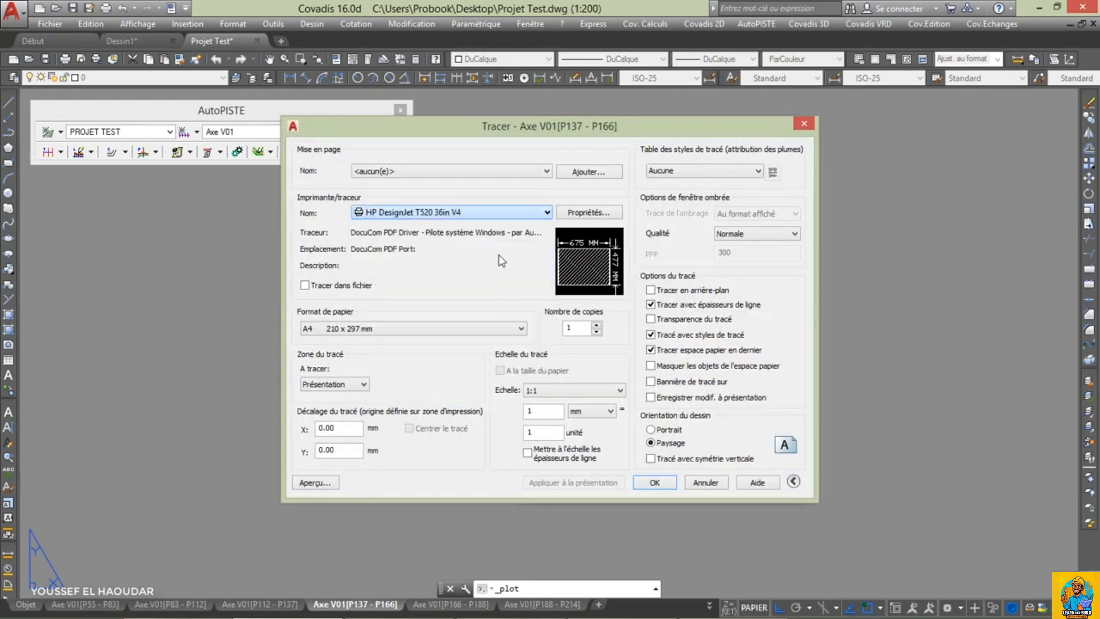
Step: Set the paper format of layout Axe V01[P137 - P166] to 670.00x670.00mm, apply it to the layout and leave the plot settings
left_click(446, 338)
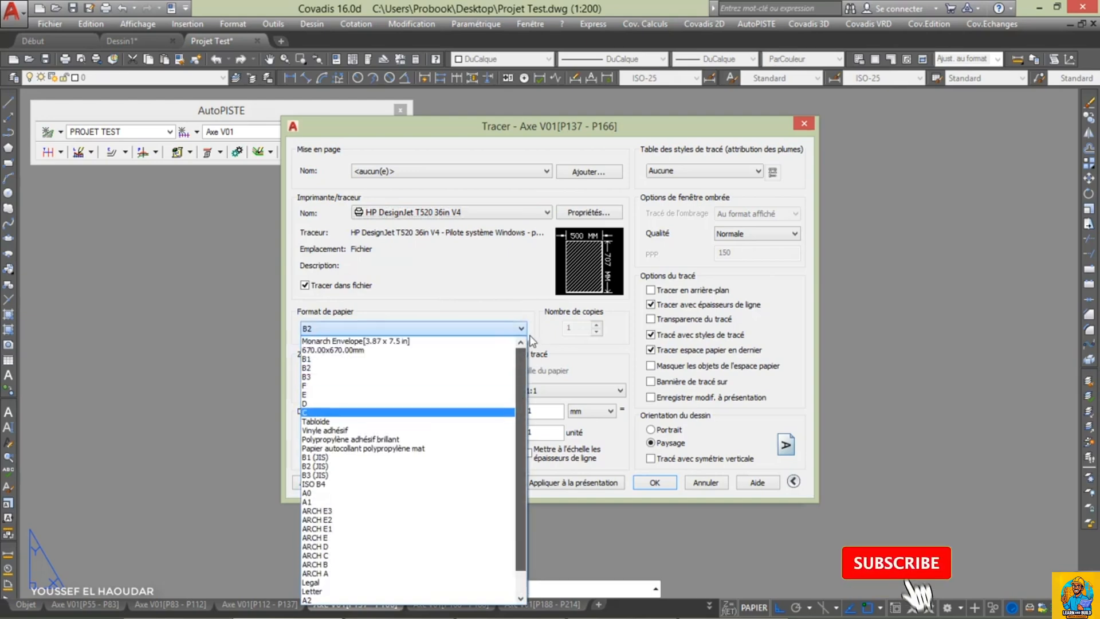
left_click(391, 350)
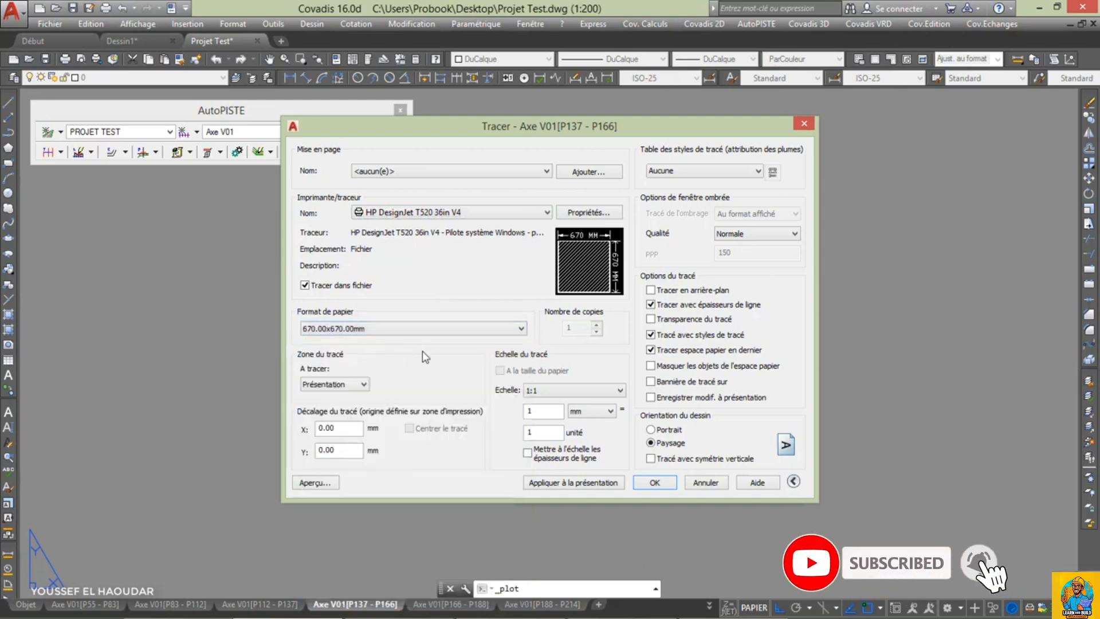
left_click(592, 484)
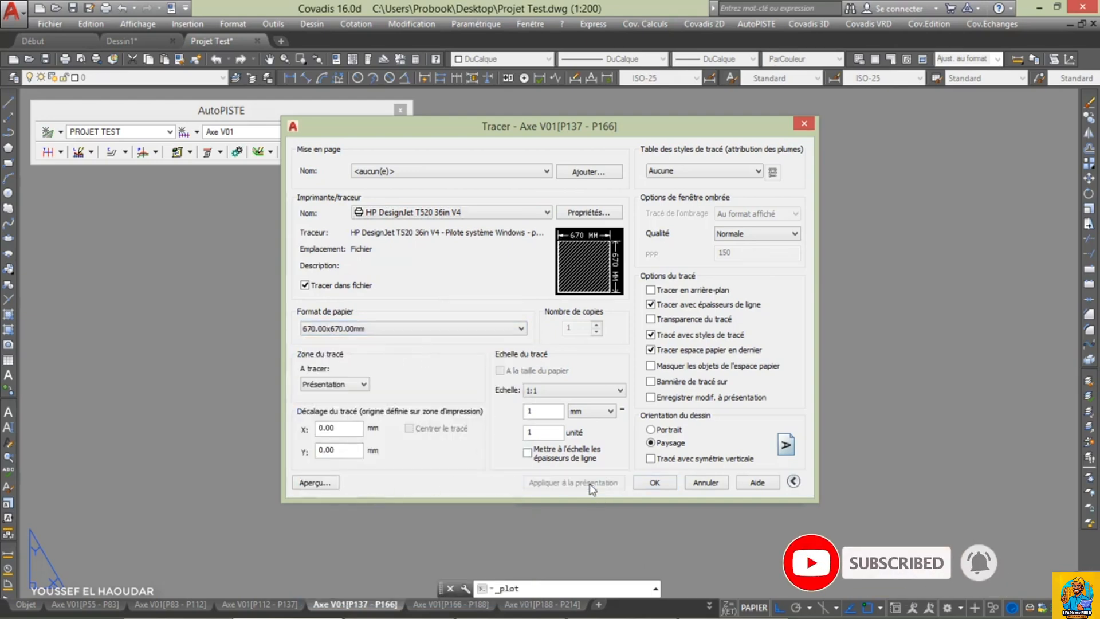
left_click(808, 125)
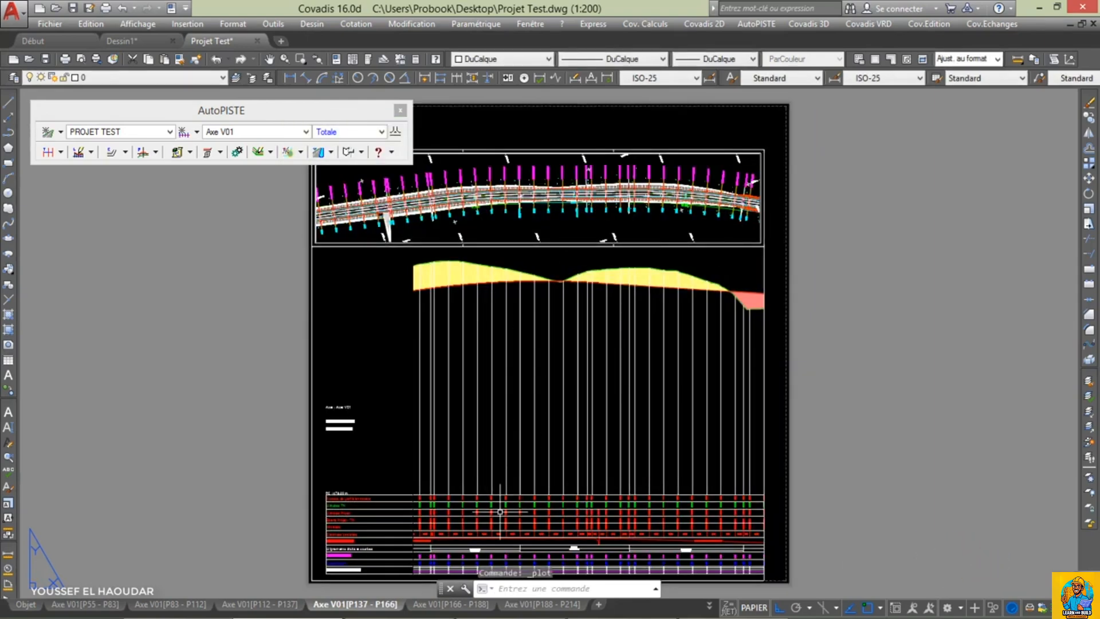
Step: Open the plot settings of layout Axe V01[P166 - P188] and choose the HP DesignJet T520 36in V4 plotter
left_click(459, 604)
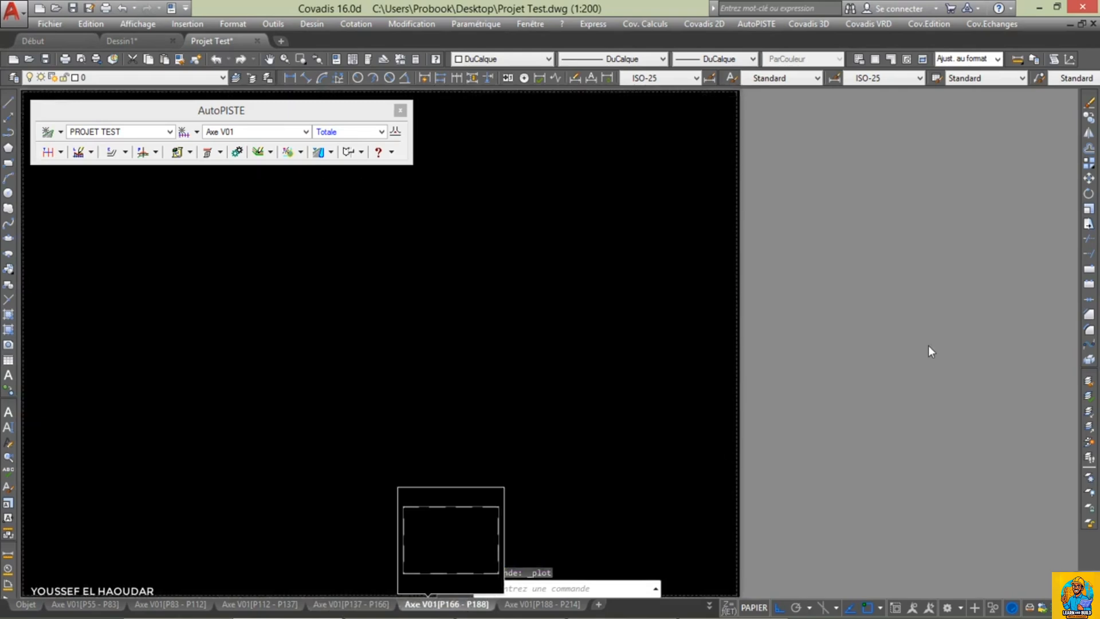
scroll(934, 413, "down", 2)
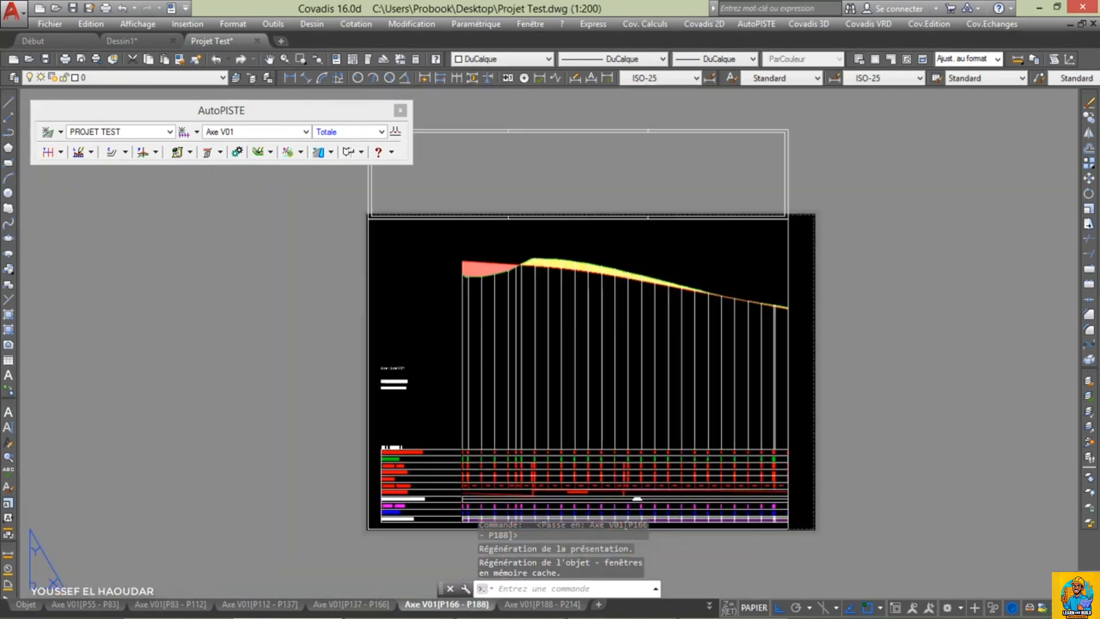
scroll(879, 361, "down", 2)
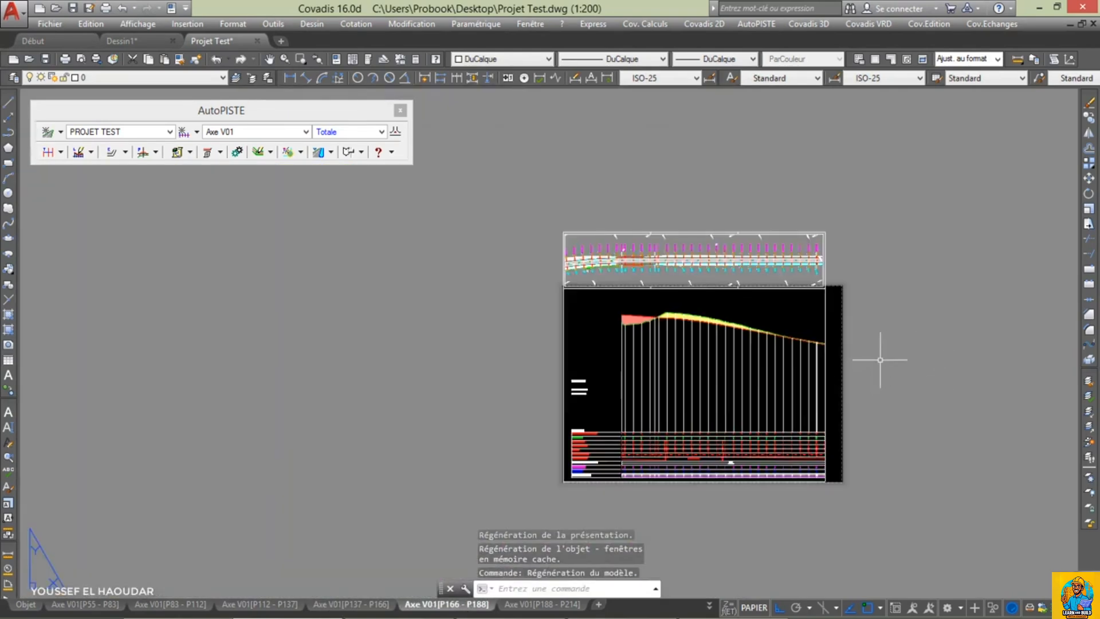
left_click(51, 25)
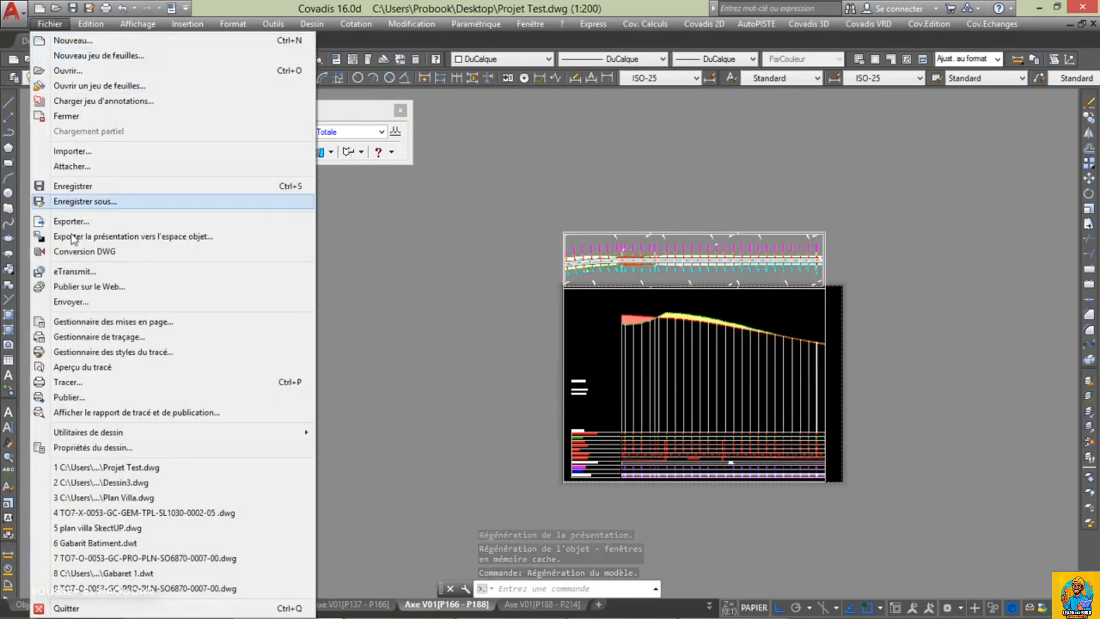
left_click(68, 382)
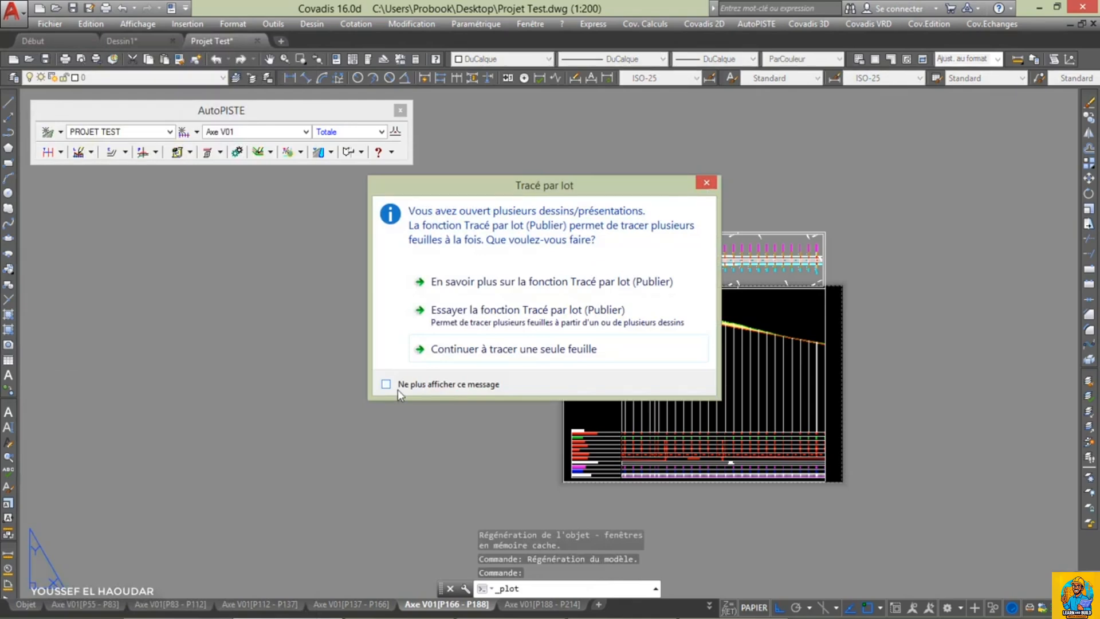
left_click(707, 184)
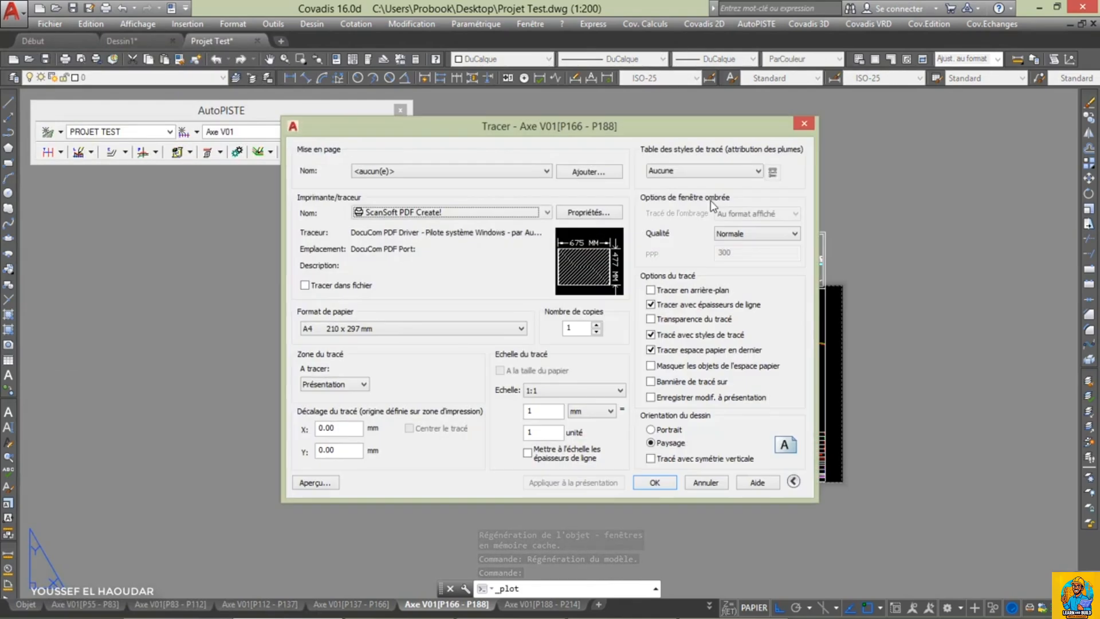
left_click(477, 218)
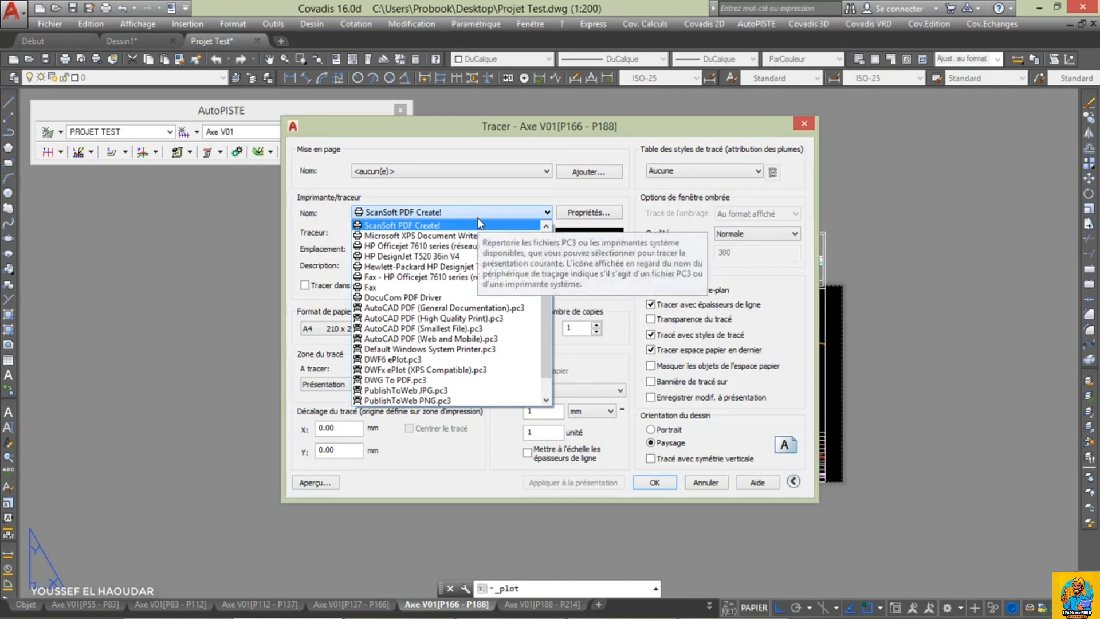
left_click(493, 257)
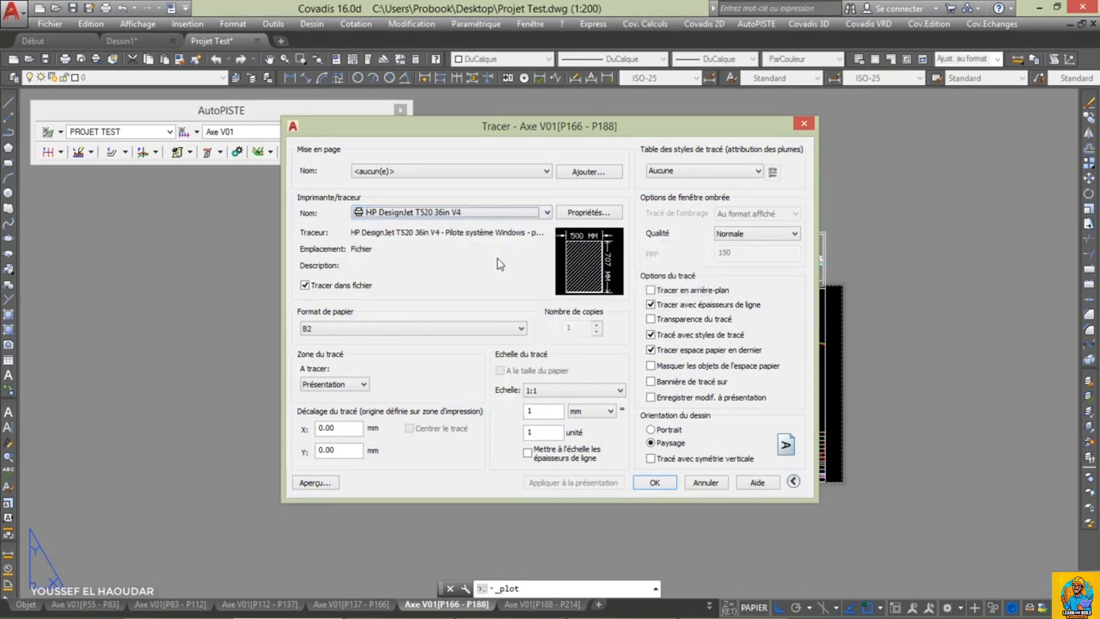
Step: Set the paper format of layout Axe V01[P166 - P188] to 670.00x670.00mm, apply it to the layout and leave the plot settings
left_click(462, 330)
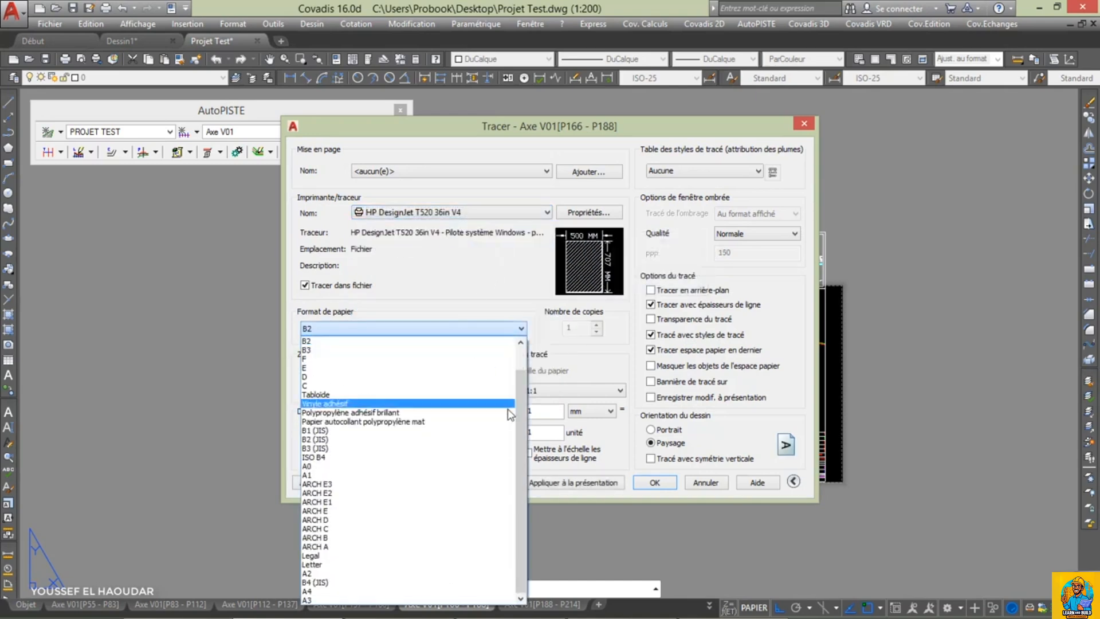
scroll(519, 401, "up", 1)
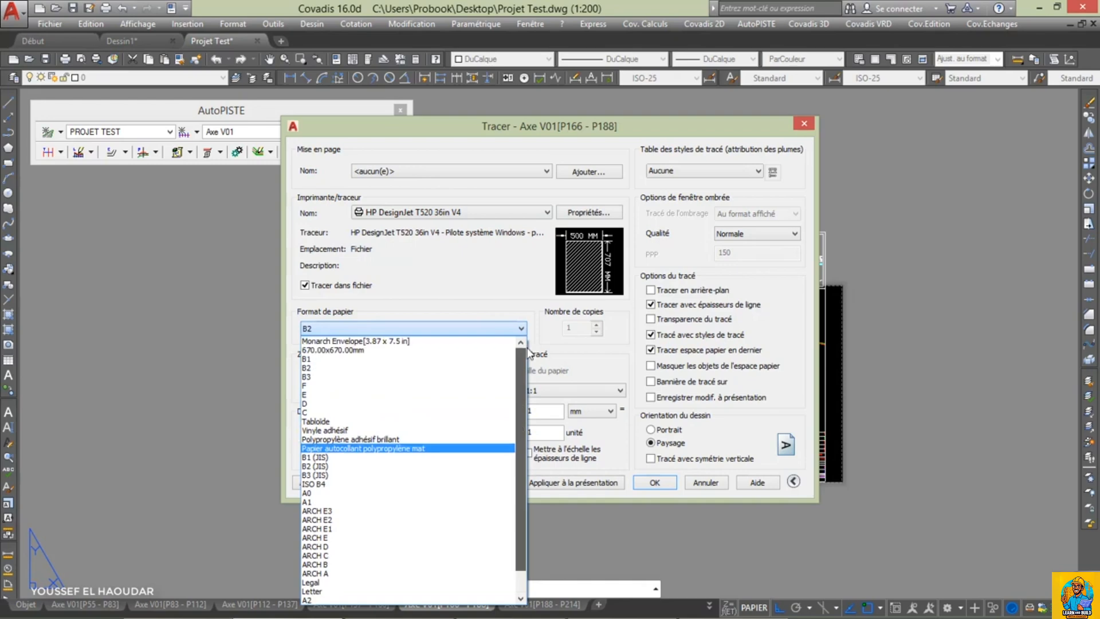
left_click(383, 344)
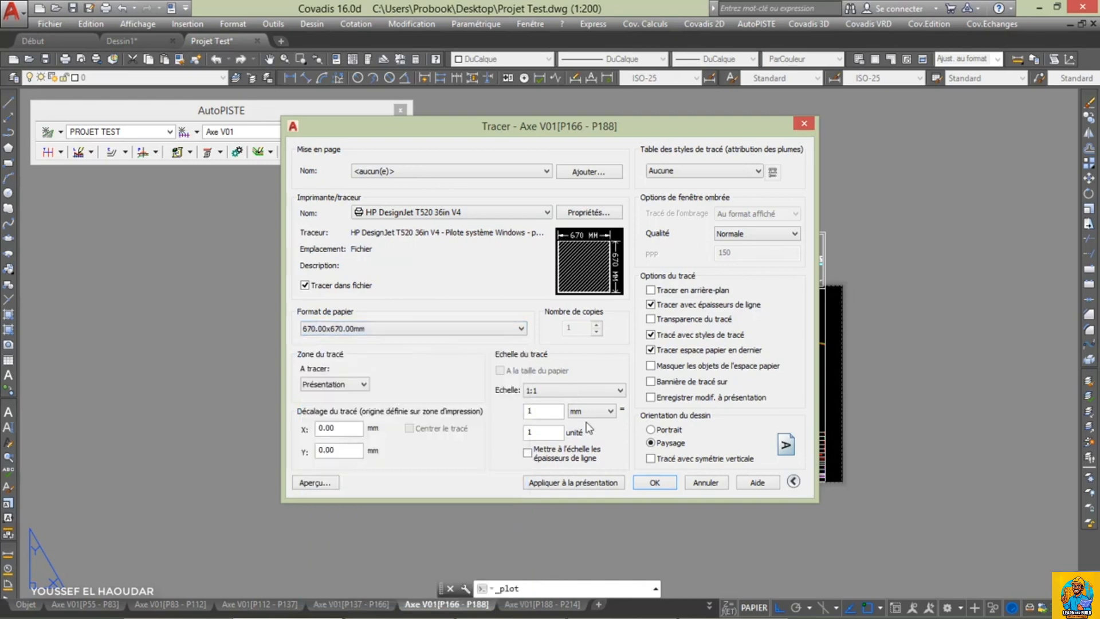
left_click(574, 486)
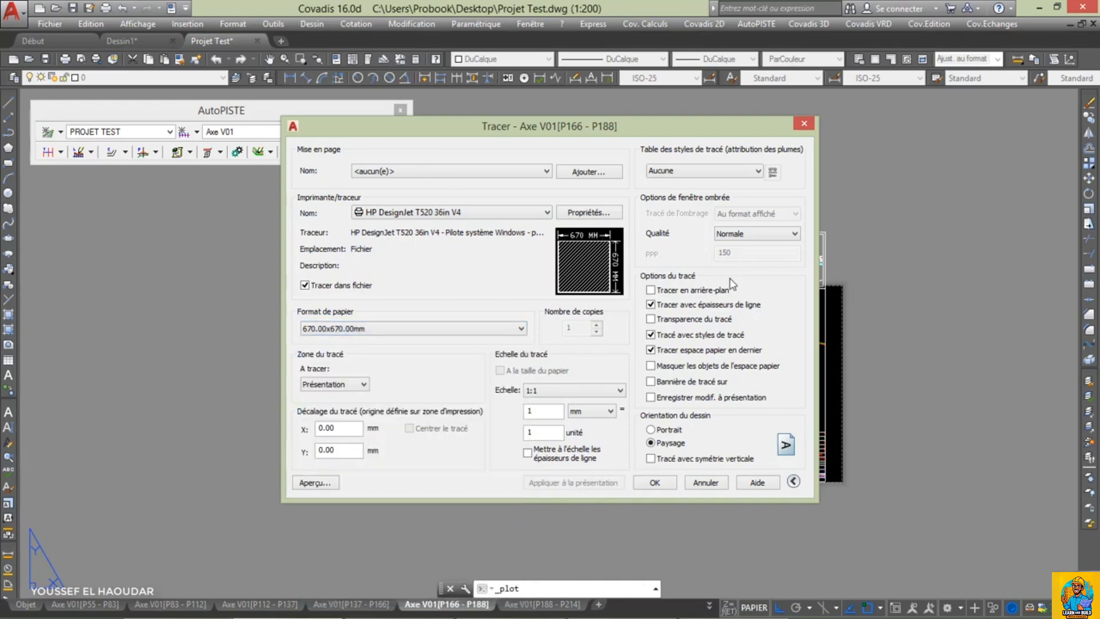
left_click(804, 124)
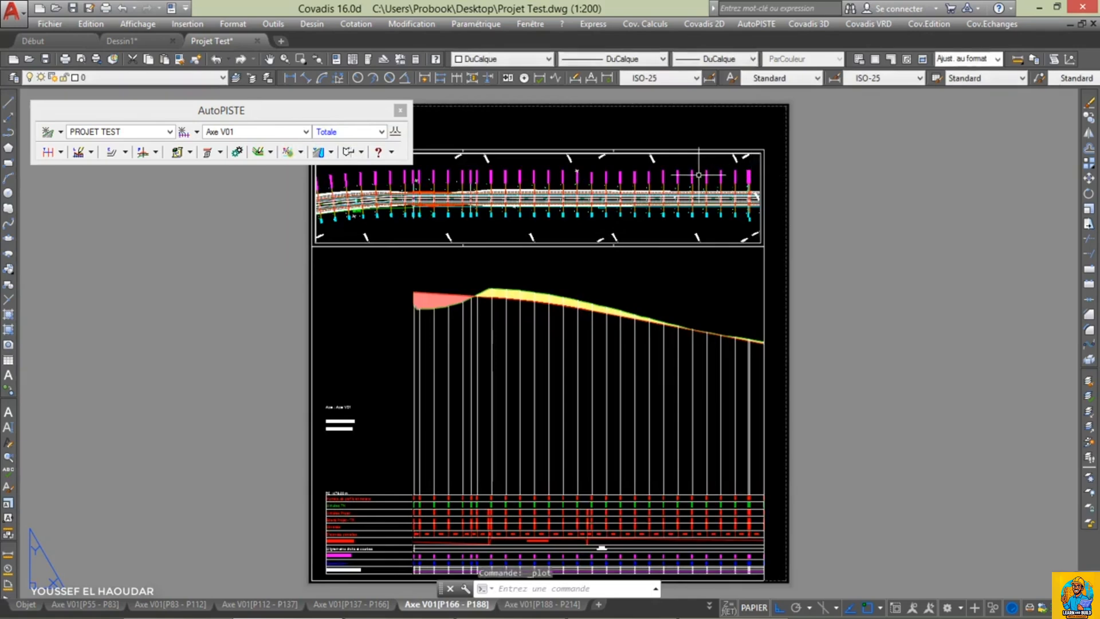
Step: Open the plot settings of layout Axe V01[P188 - P214] and choose the HP DesignJet T520 36in V4 plotter
left_click(568, 606)
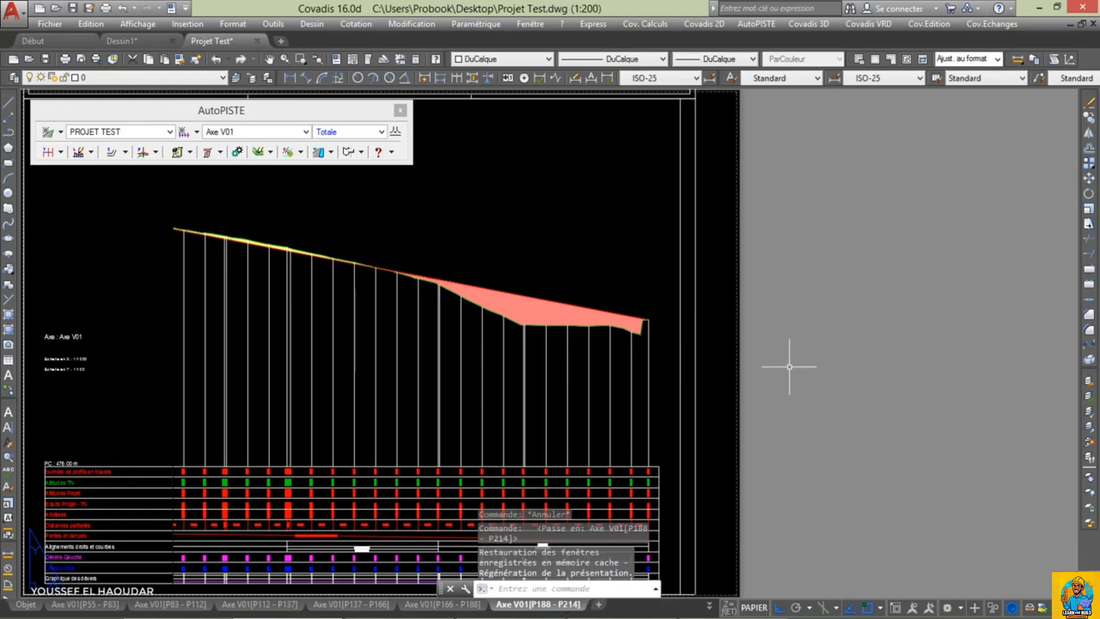
scroll(790, 367, "down", 4)
scroll(780, 393, "down", 1)
scroll(779, 389, "up", 1)
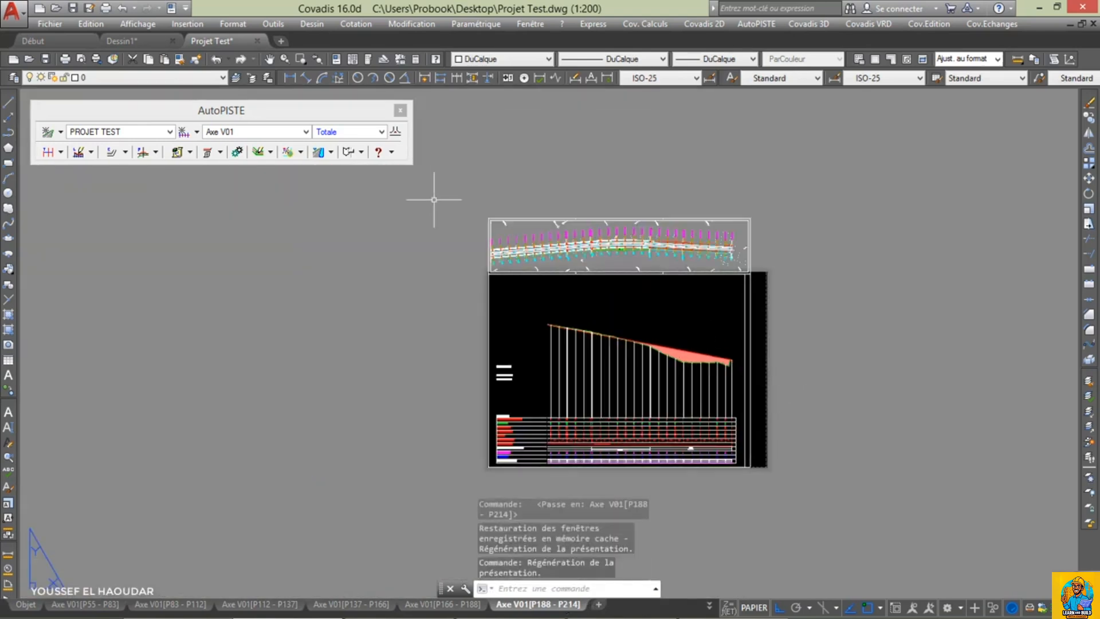
left_click(54, 27)
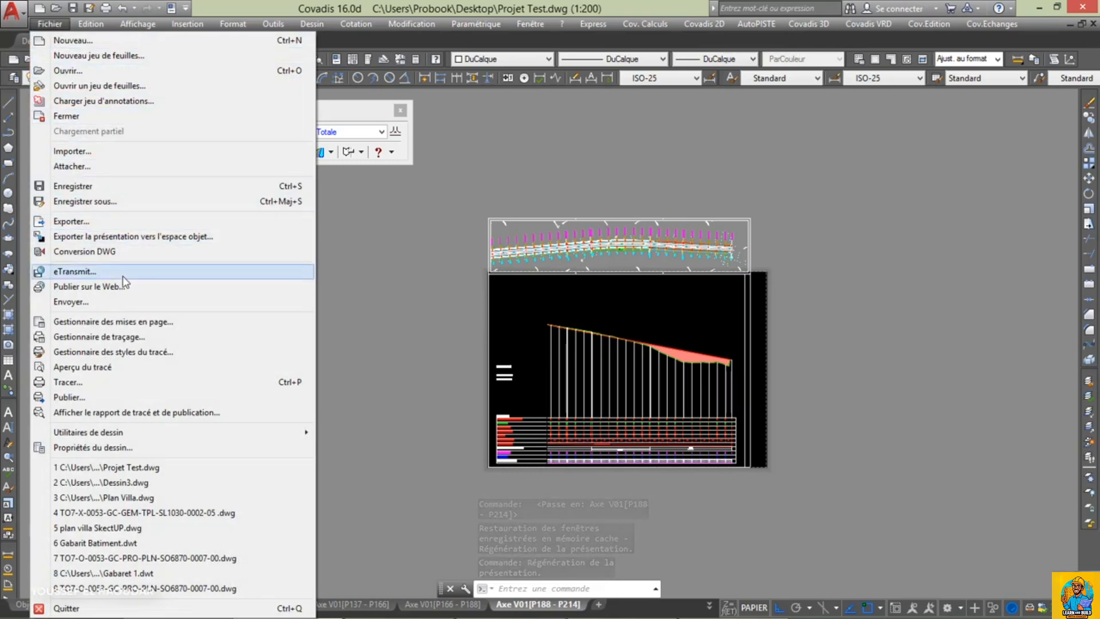
left_click(124, 385)
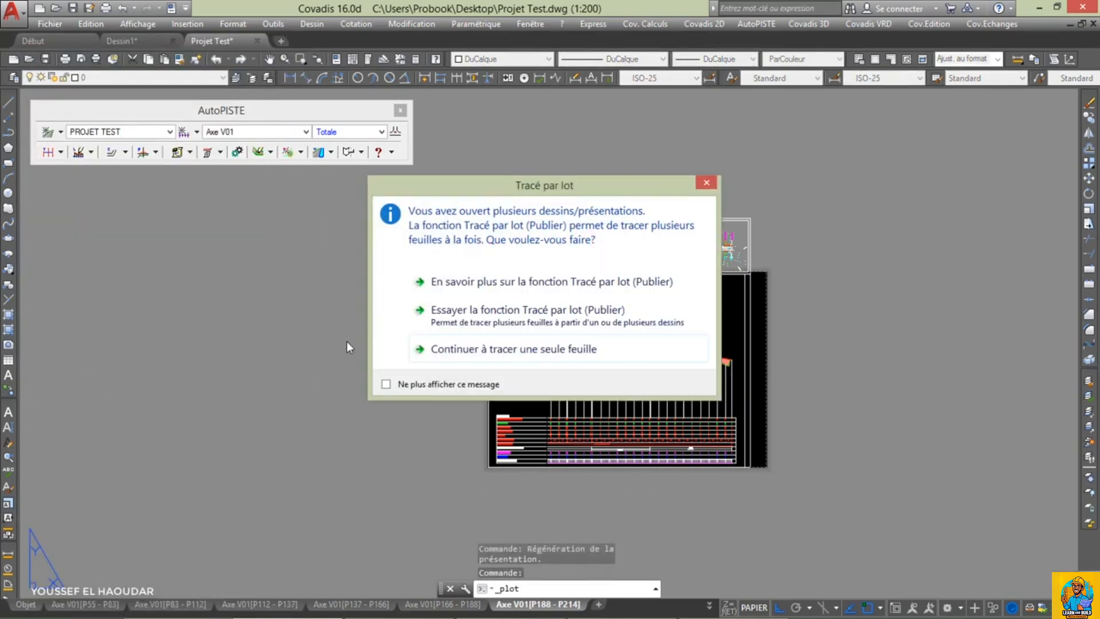
left_click(706, 183)
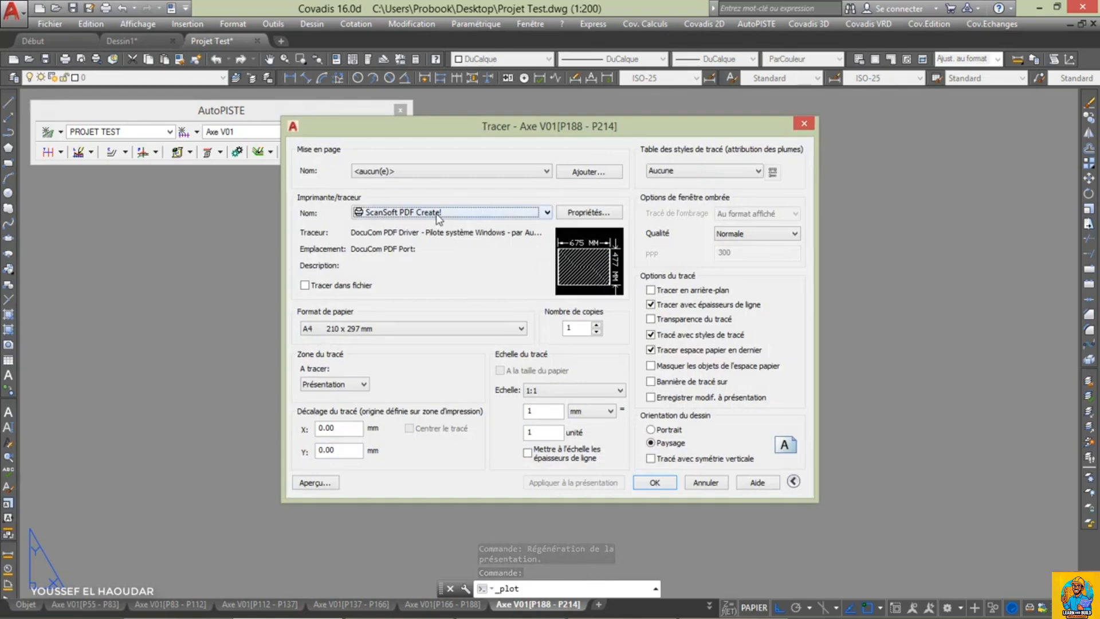
left_click(438, 216)
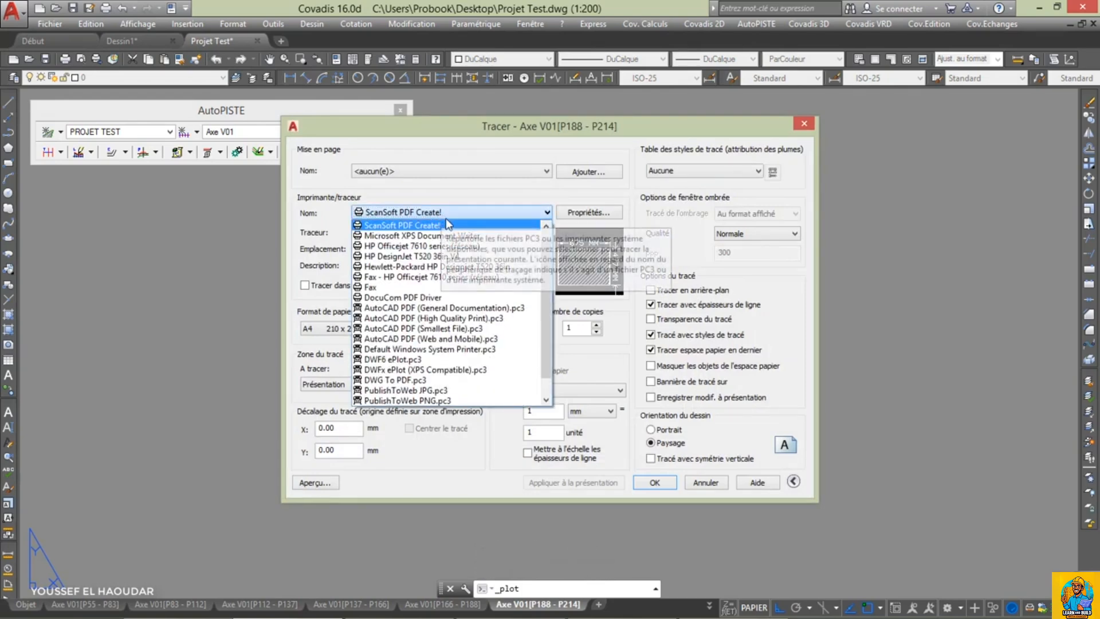
left_click(472, 257)
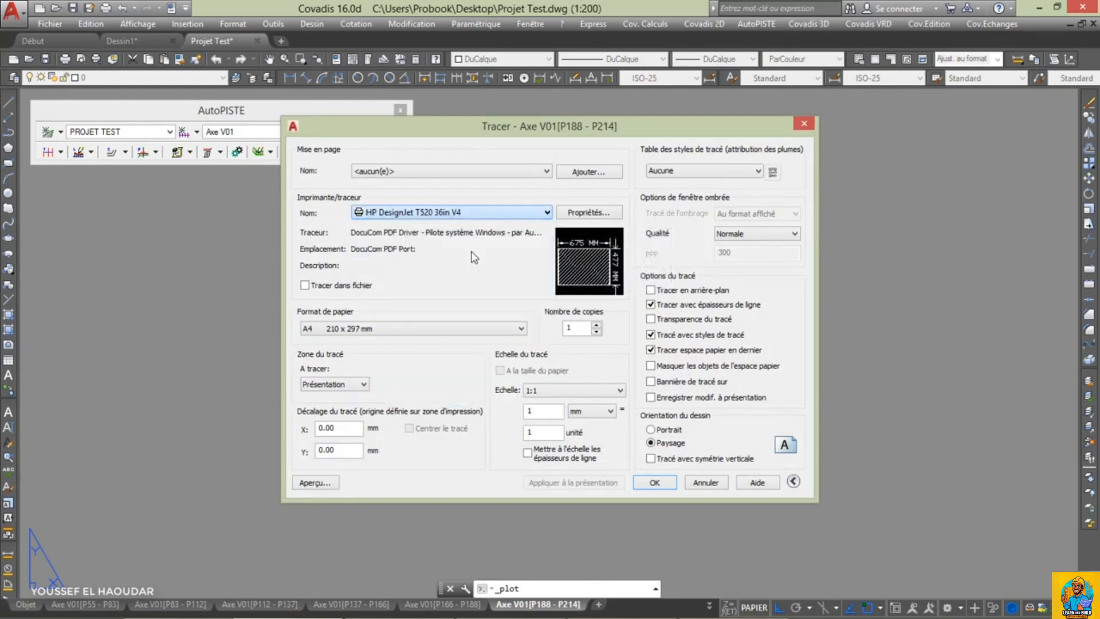
Step: Set the paper format of layout Axe V01[P188 - P214] to 670.00x670.00mm and apply the plot settings to the layout
left_click(451, 332)
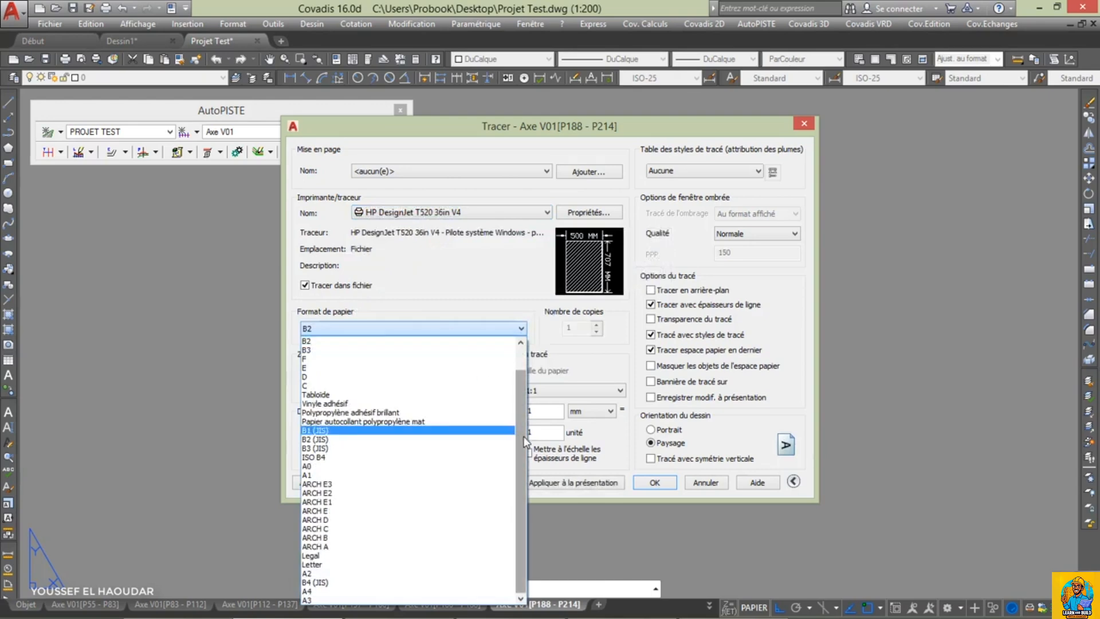
left_click_drag(525, 417, 527, 364)
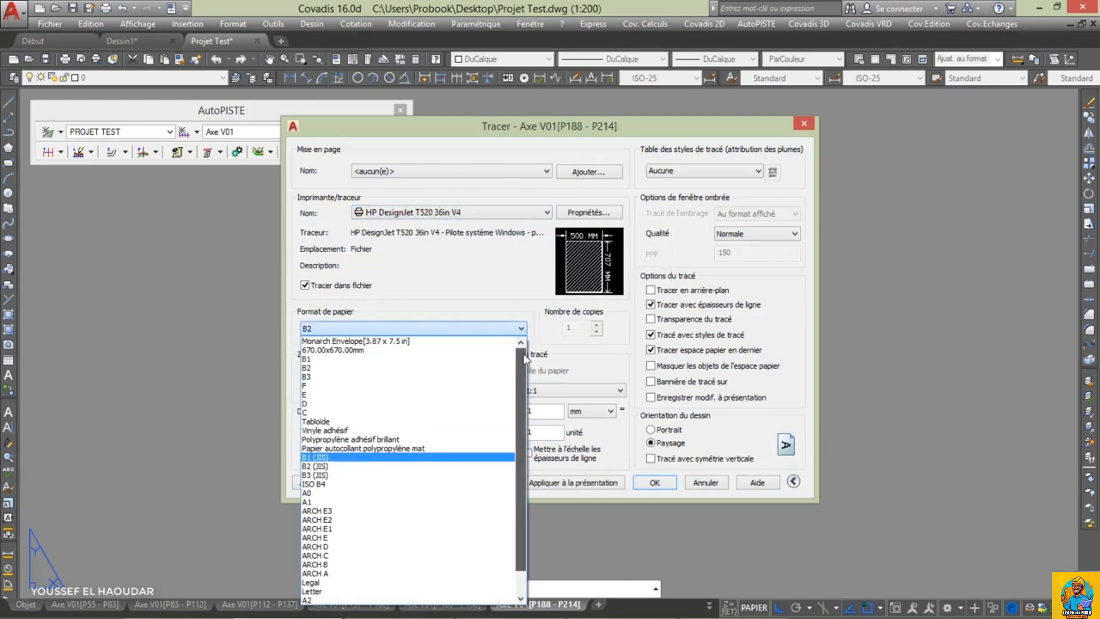
left_click(369, 351)
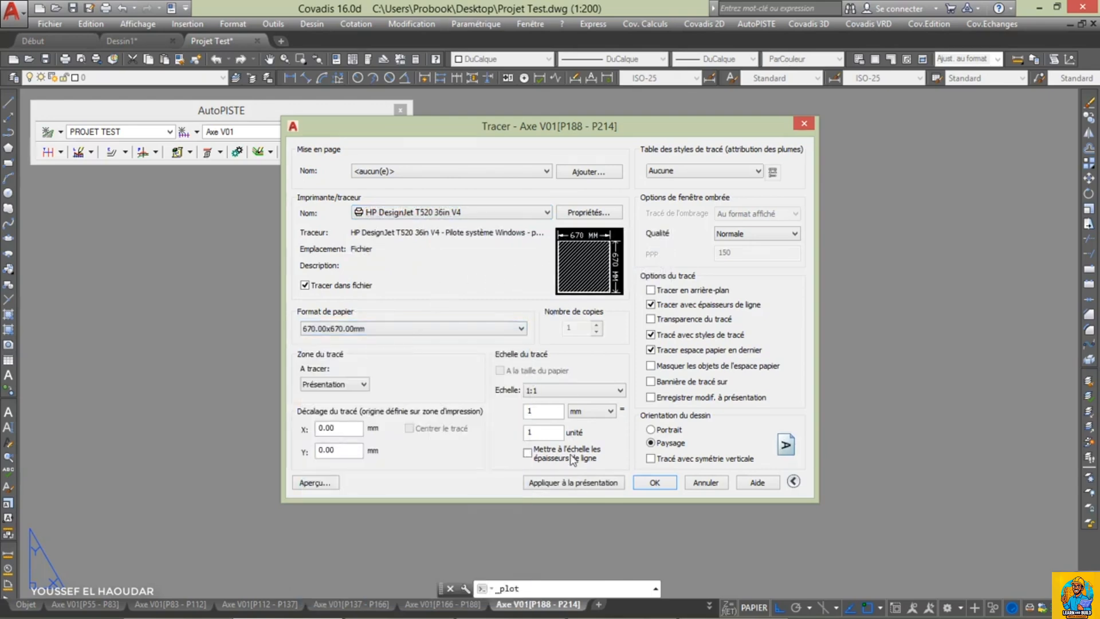
left_click(585, 486)
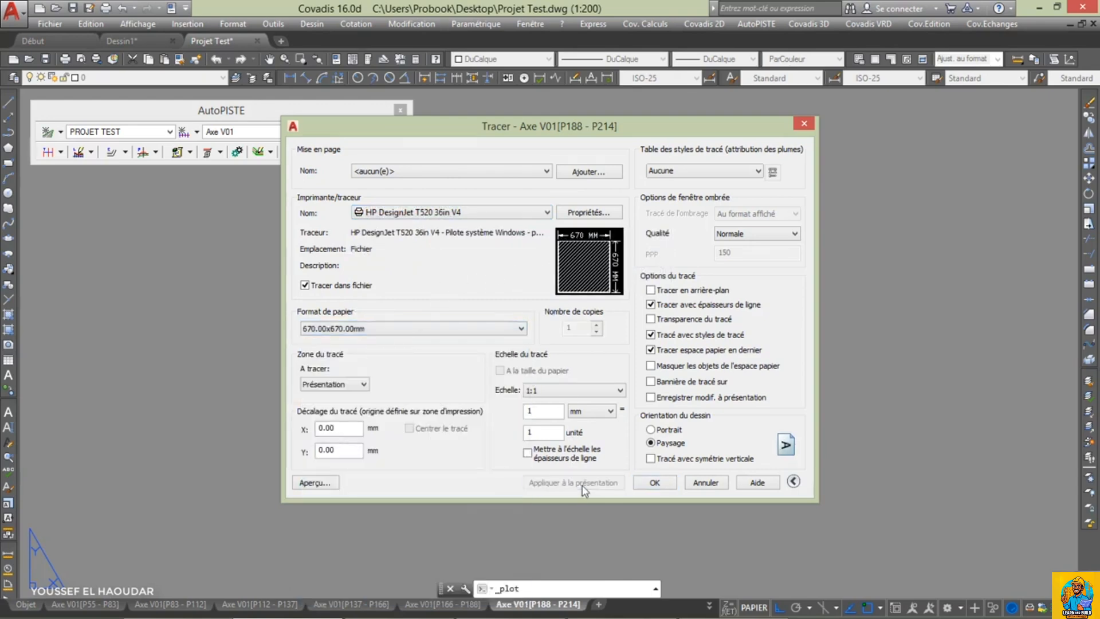
Step: Leave the plot settings and check how the drawing fits its sheet on each layout from Axe V01[P55 - P83] to Axe V01[P188 - P214]
left_click(804, 124)
scroll(655, 325, "down", 3)
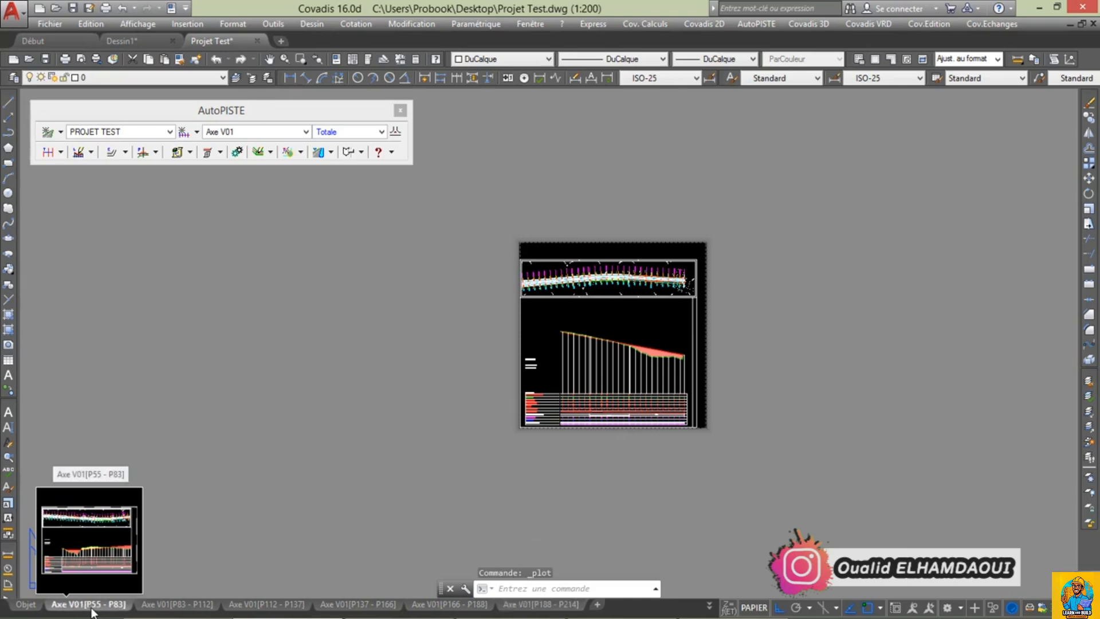
left_click(118, 607)
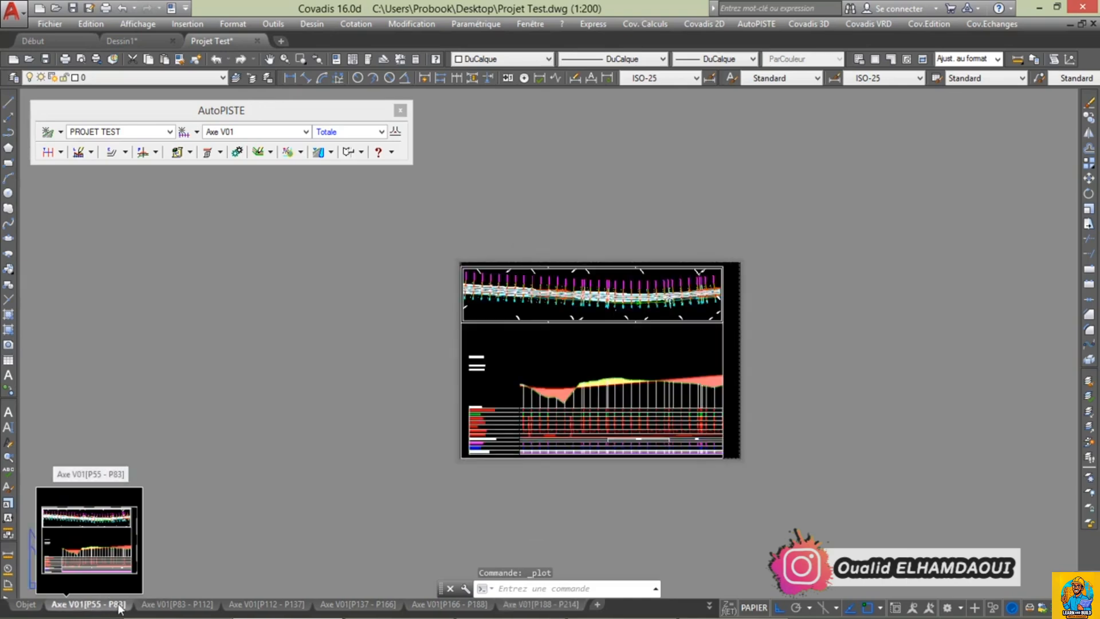
left_click(184, 609)
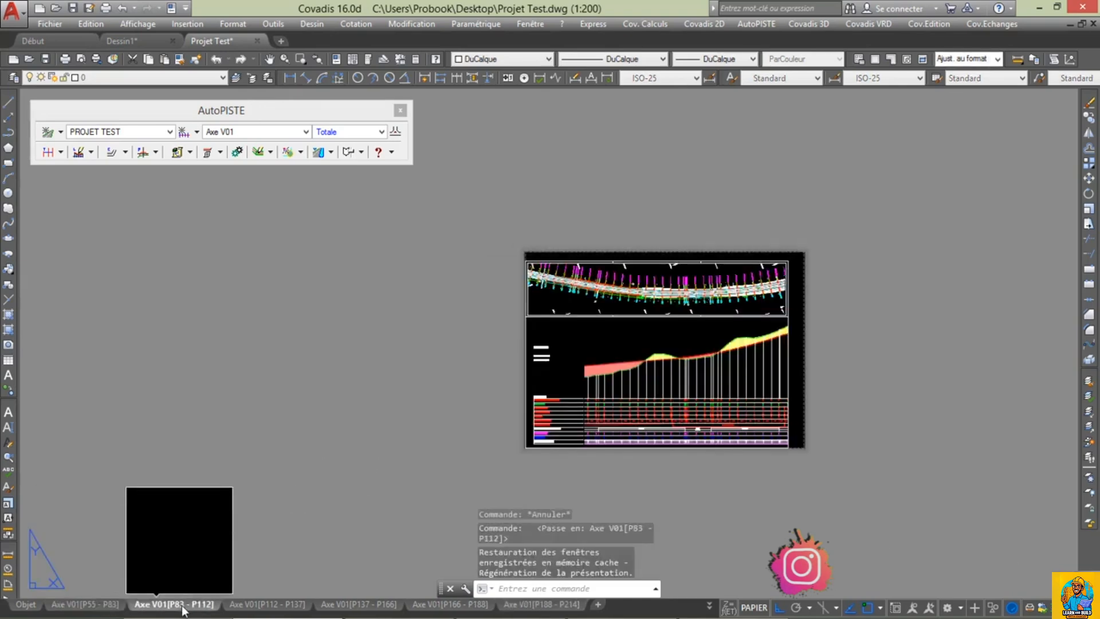
left_click(254, 609)
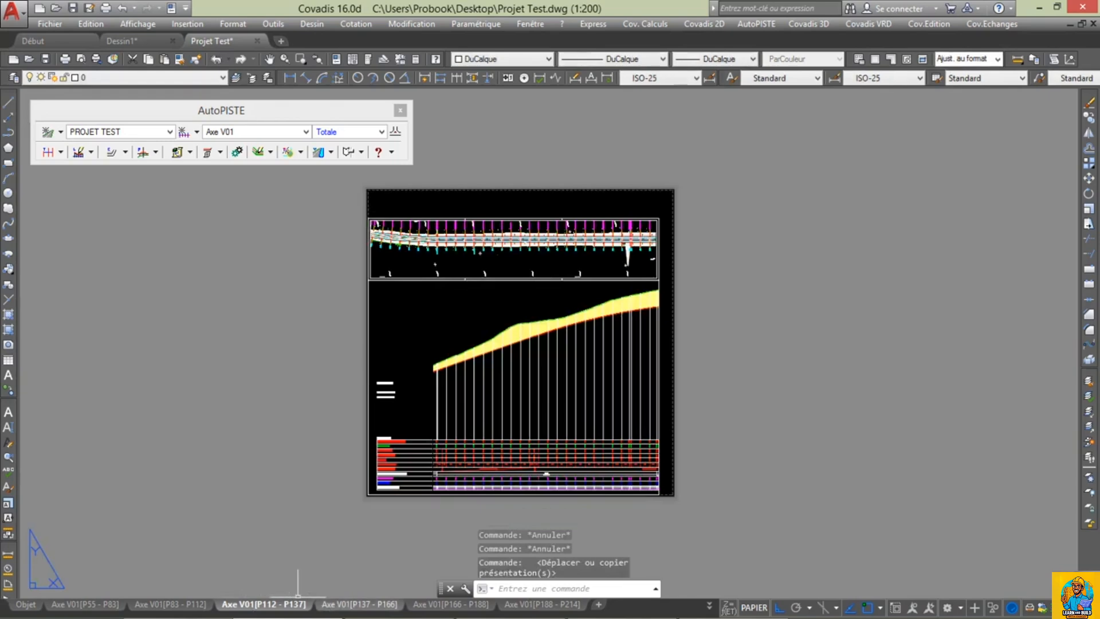
left_click(331, 608)
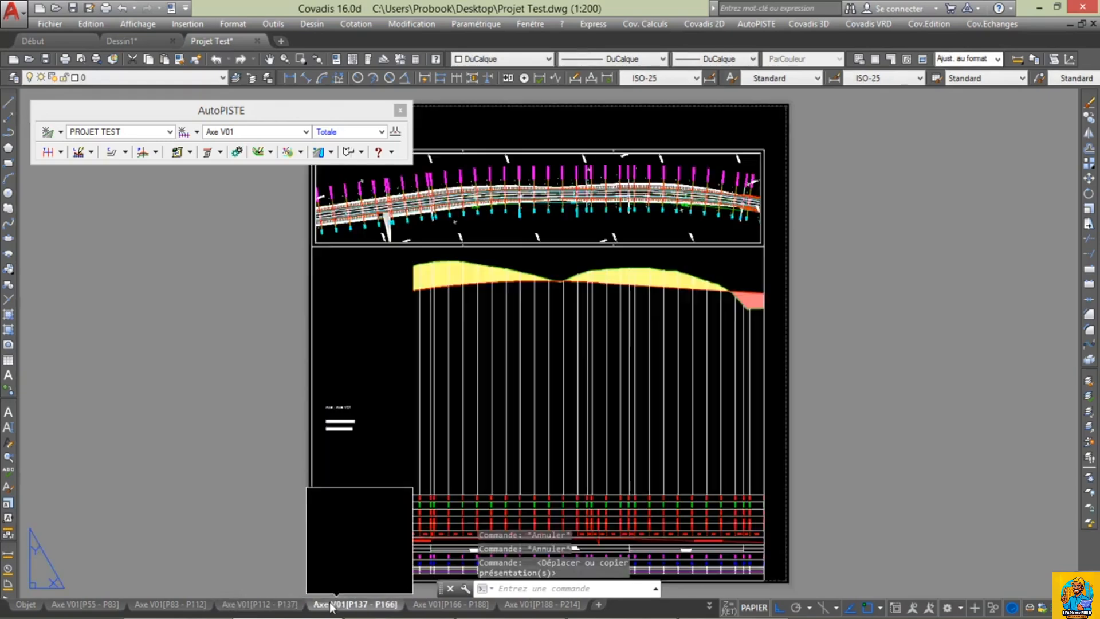
left_click(421, 608)
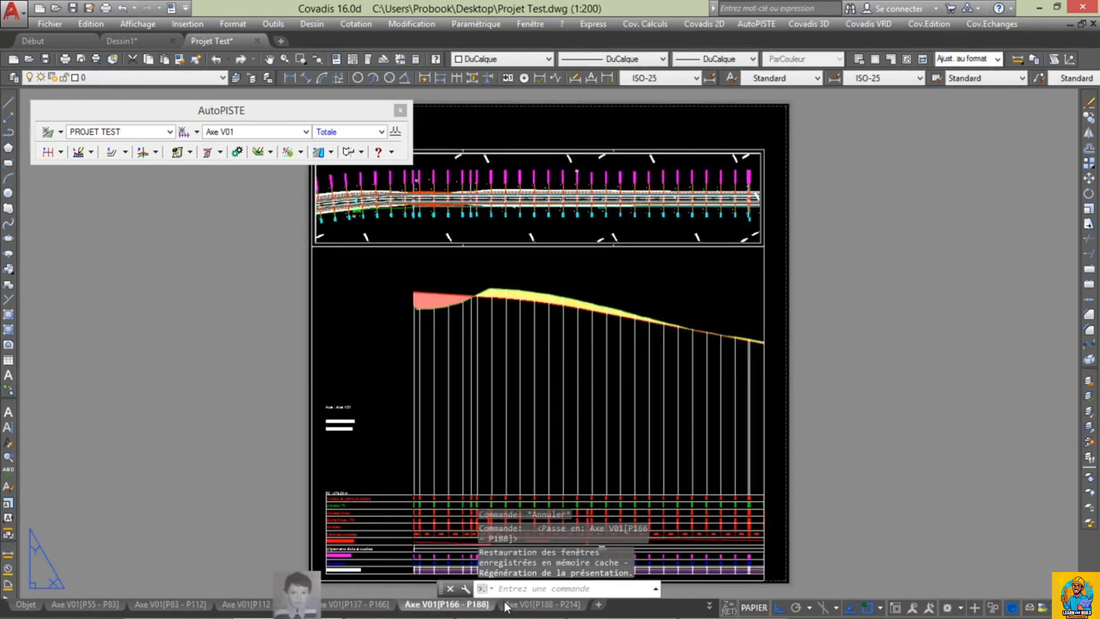
left_click(524, 608)
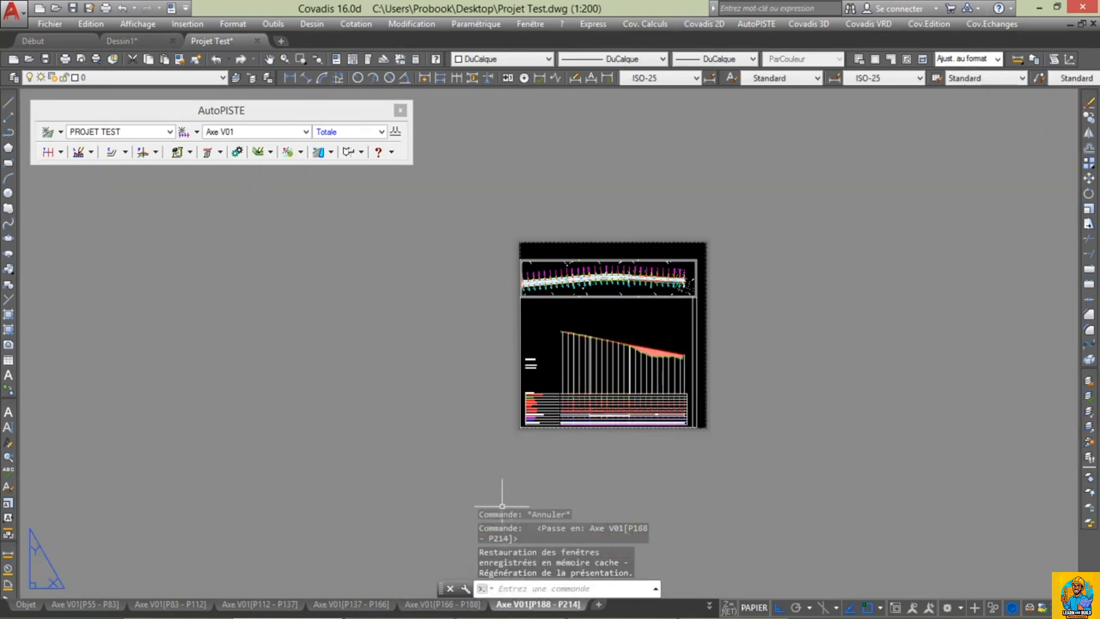
Step: Close the floating AutoPISTE toolbar and save the drawing Projet Test.dwg
left_click(401, 111)
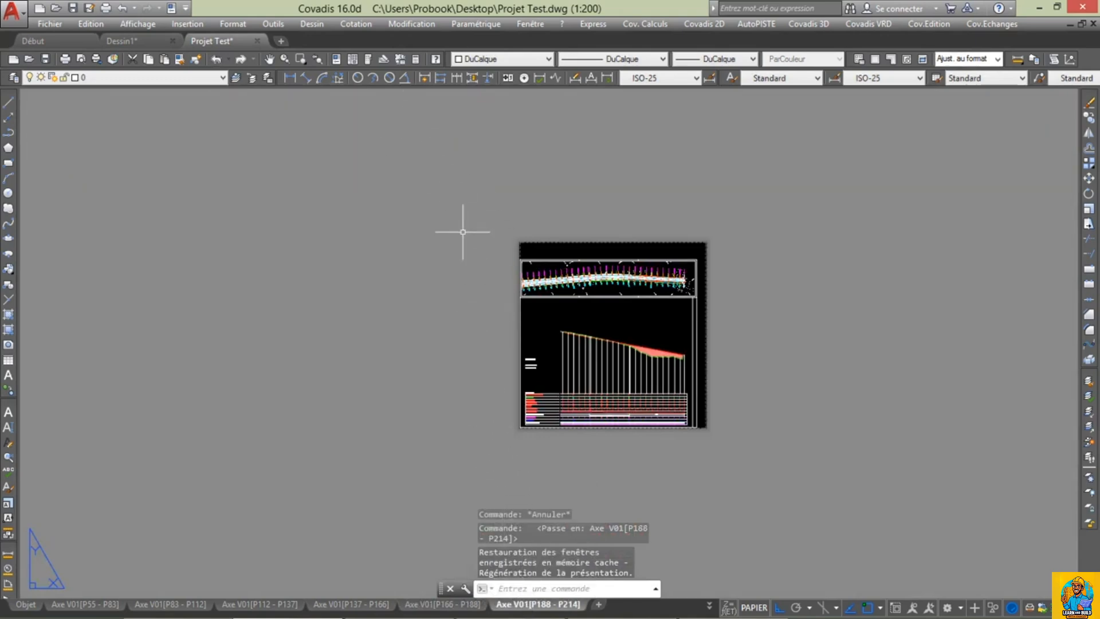
left_click(46, 59)
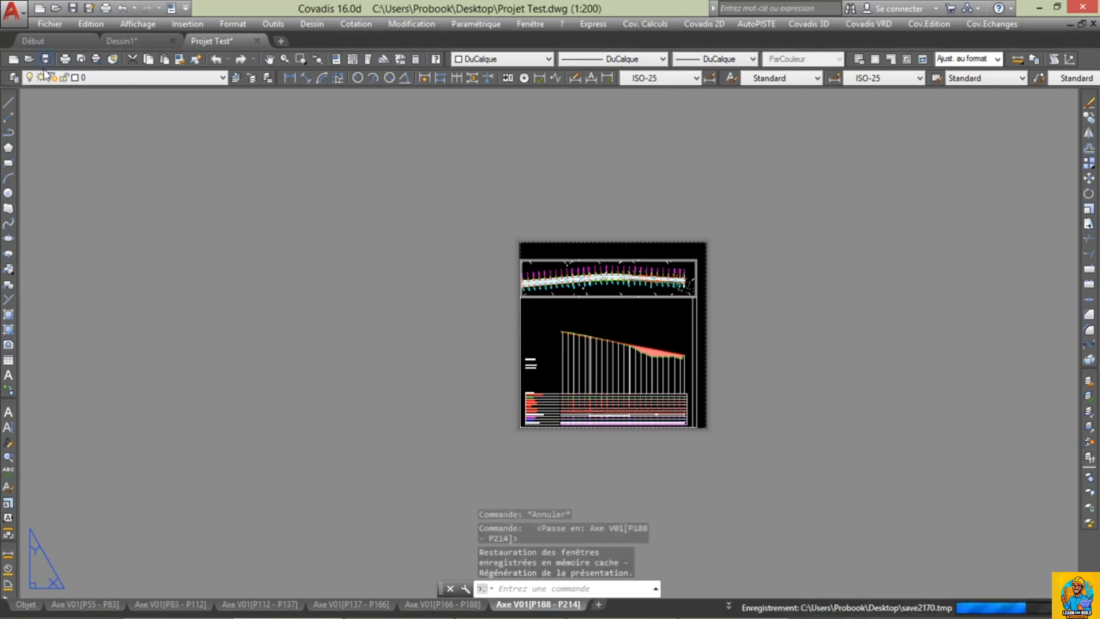